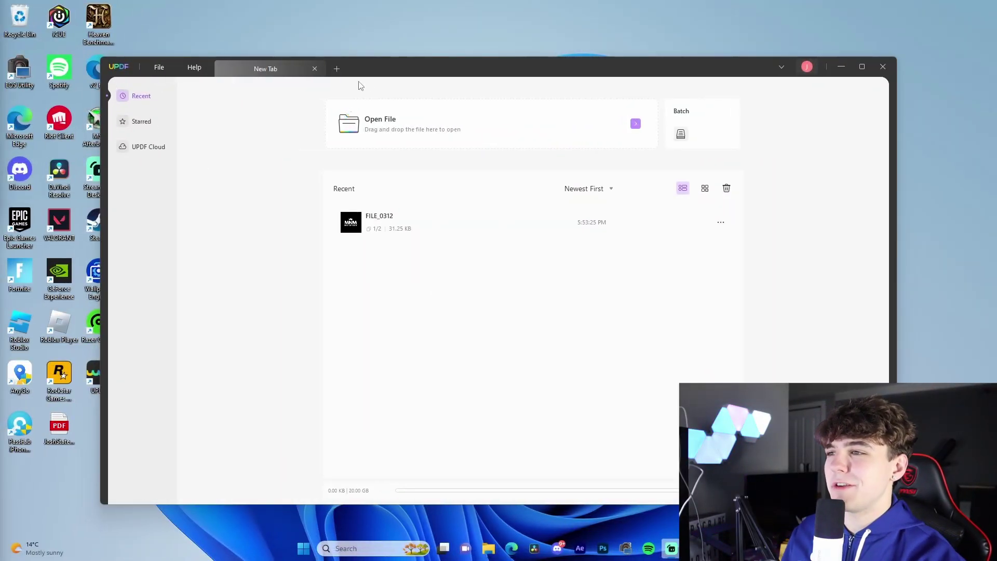
Maximize the UPDF window and remove FILE_0312 from the Recent files list.
{"action": "left_click_drag", "start_coordinate": [122, 69], "coordinate": [131, 68]}
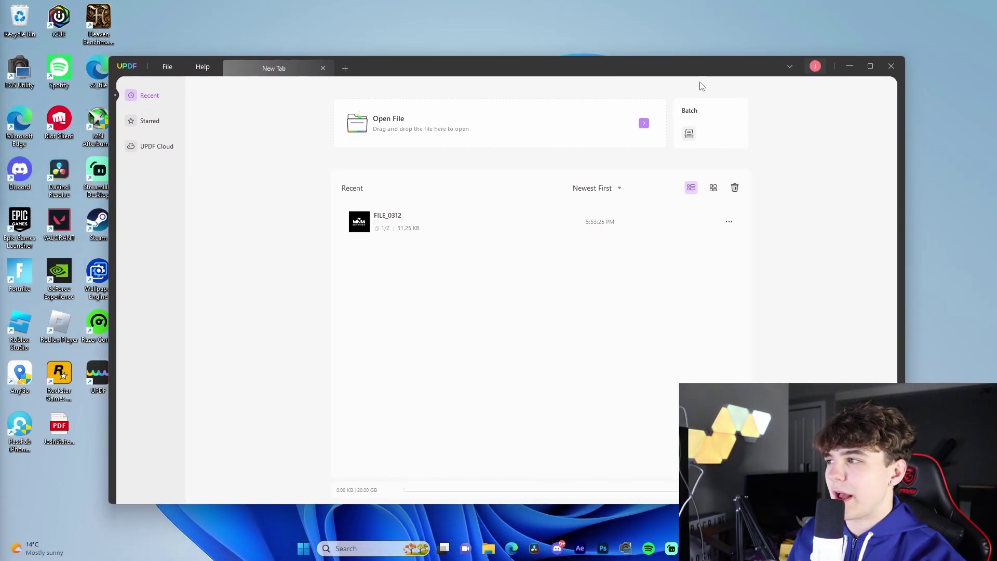
{"action": "left_click", "coordinate": [870, 66]}
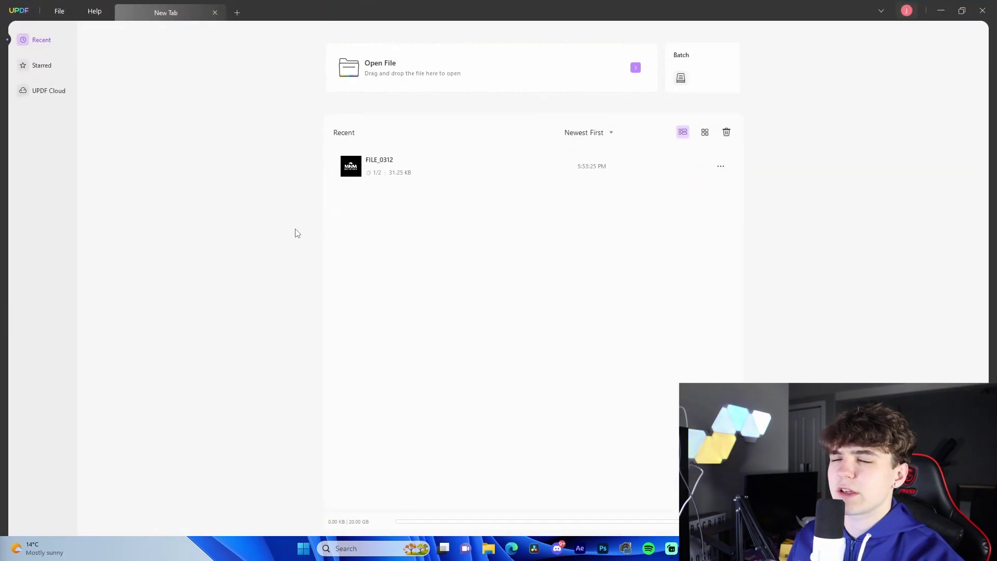
{"action": "left_click", "coordinate": [720, 166]}
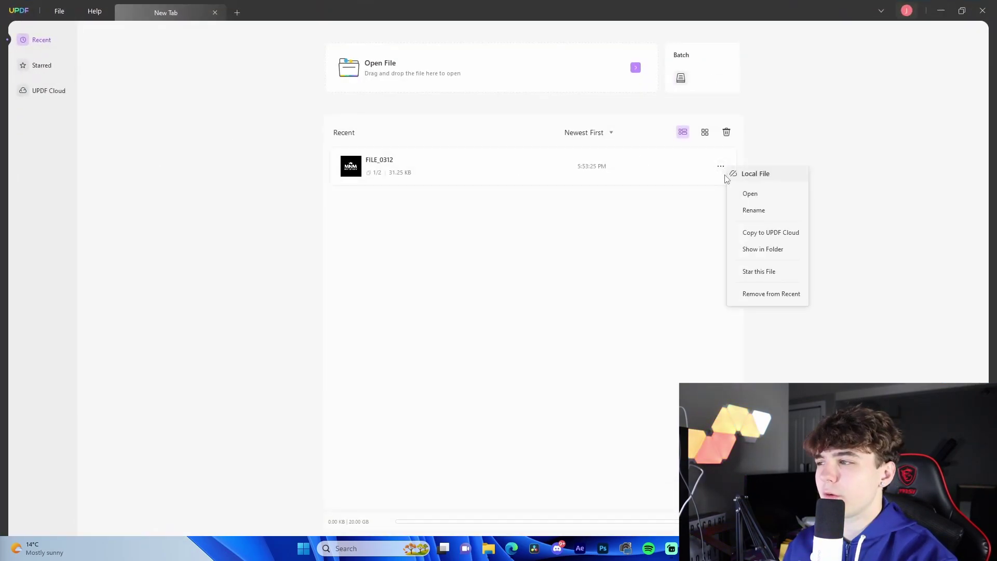
{"action": "left_click", "coordinate": [762, 294]}
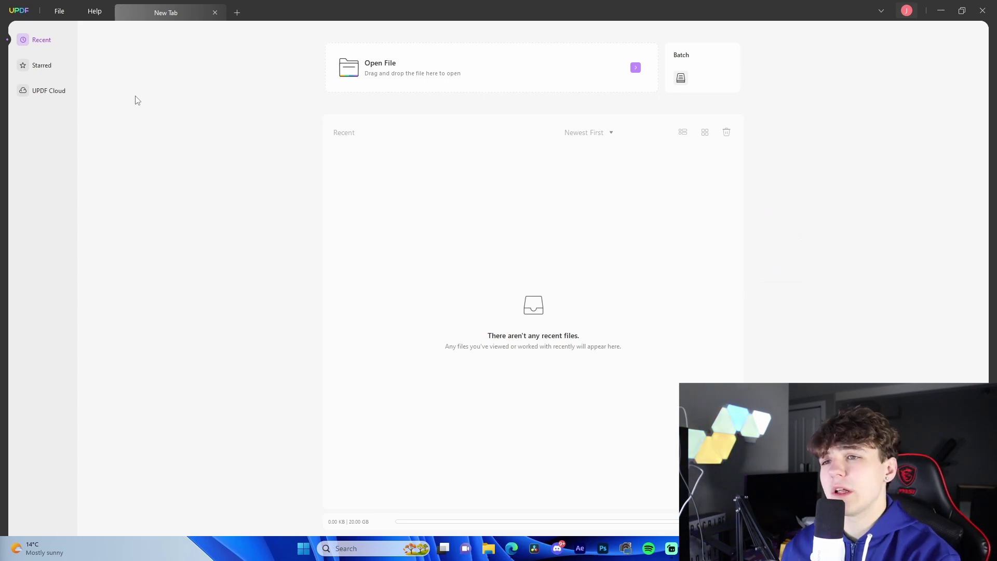
Open the StatementExample invoice PDF and scroll around its single page.
{"action": "left_click", "coordinate": [386, 70]}
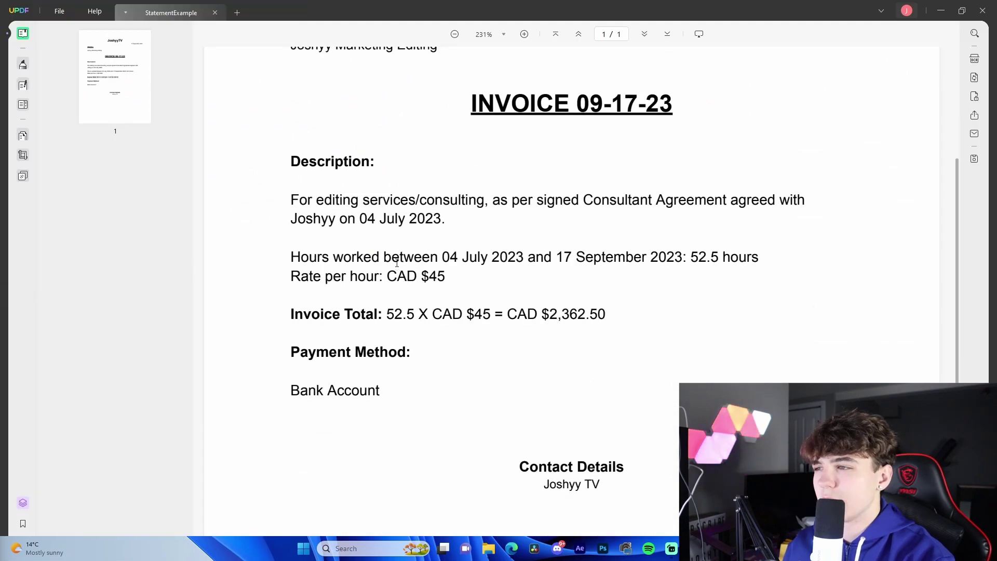
{"action": "scroll", "coordinate": [401, 216], "scroll_direction": "up", "scroll_amount": 5}
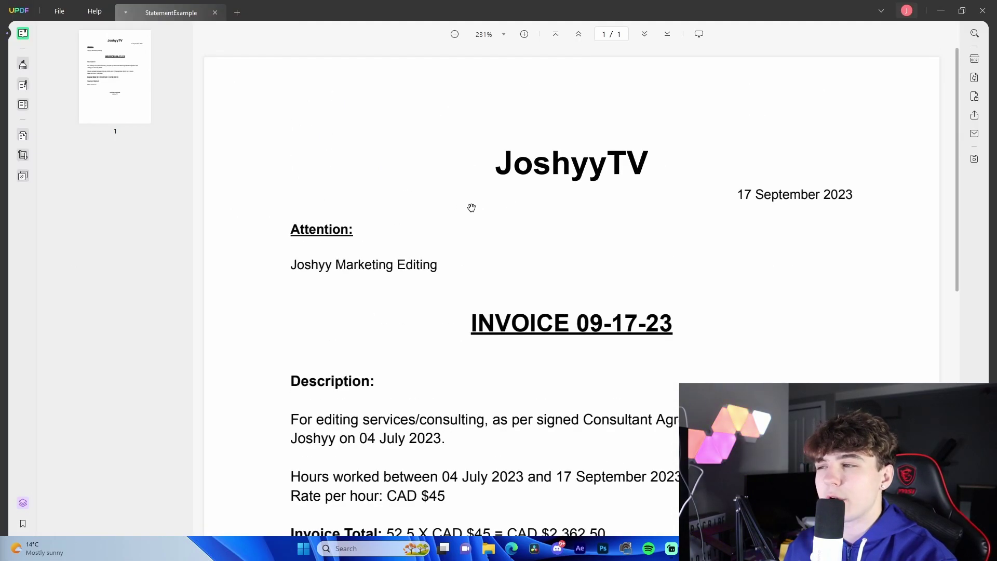
{"action": "scroll", "coordinate": [493, 203], "scroll_direction": "down", "scroll_amount": 2}
{"action": "scroll", "coordinate": [507, 200], "scroll_direction": "down", "scroll_amount": 4}
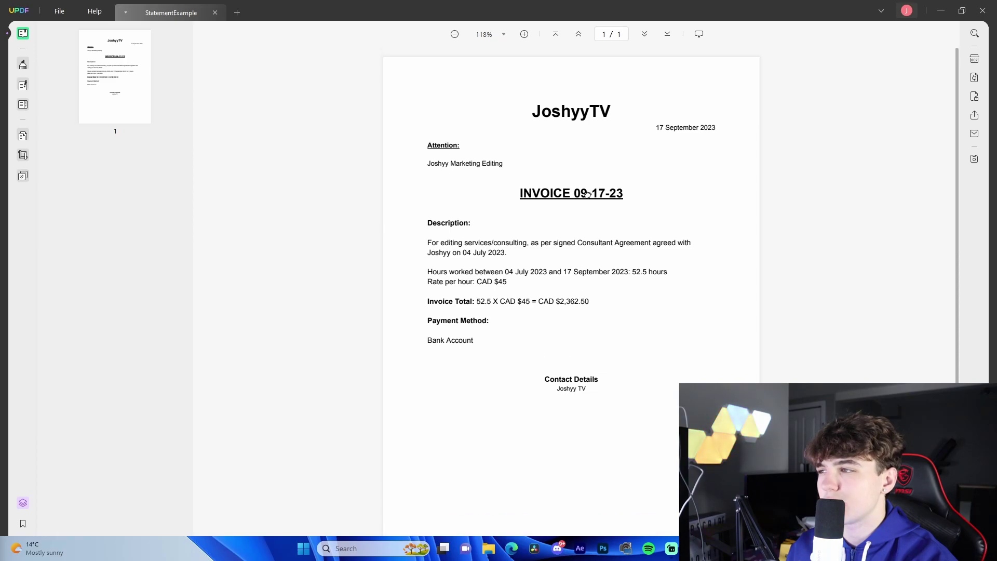
{"action": "scroll", "coordinate": [574, 211], "scroll_direction": "up", "scroll_amount": 5}
{"action": "scroll", "coordinate": [532, 255], "scroll_direction": "down", "scroll_amount": 5}
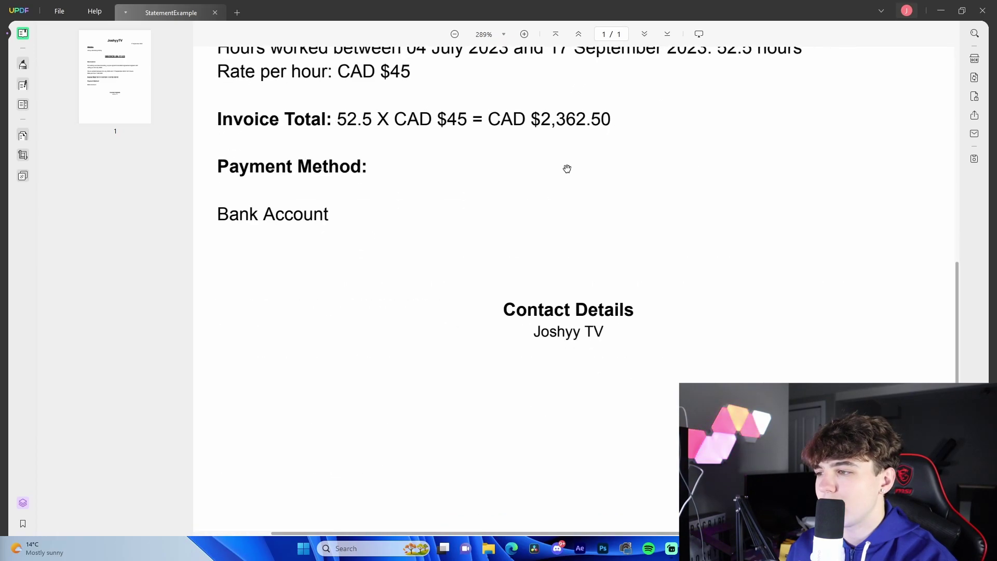
{"action": "scroll", "coordinate": [560, 178], "scroll_direction": "up", "scroll_amount": 8}
{"action": "scroll", "coordinate": [612, 349], "scroll_direction": "right", "scroll_amount": 2}
{"action": "scroll", "coordinate": [551, 272], "scroll_direction": "down", "scroll_amount": 6}
{"action": "scroll", "coordinate": [539, 285], "scroll_direction": "up", "scroll_amount": 3}
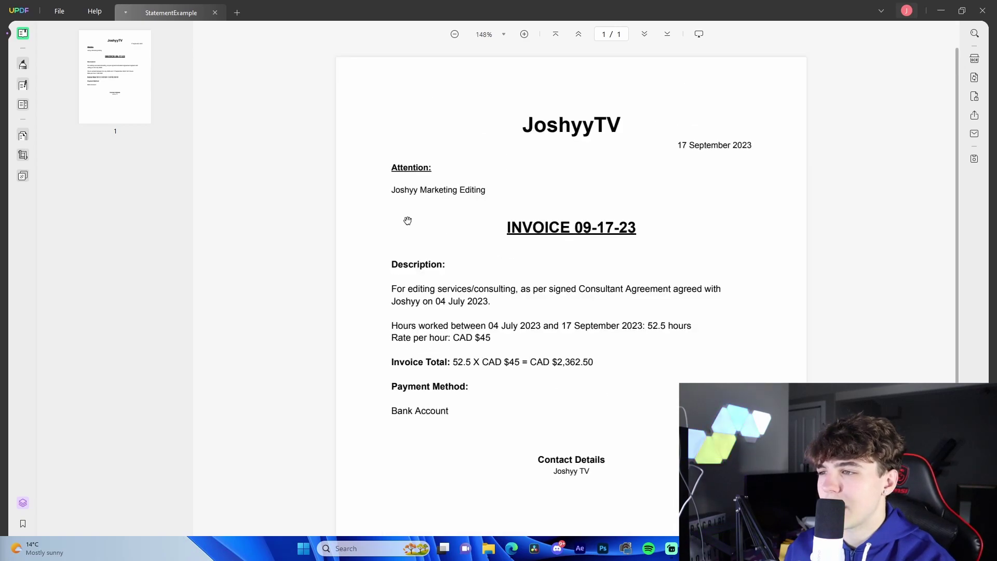
{"action": "scroll", "coordinate": [440, 196], "scroll_direction": "down", "scroll_amount": 1}
{"action": "left_click", "coordinate": [22, 64]}
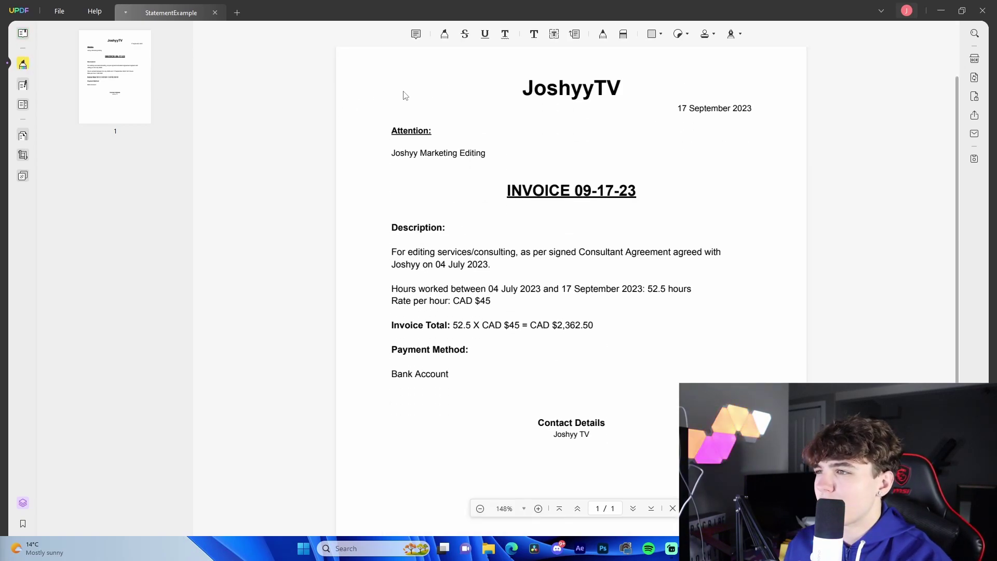
{"action": "left_click", "coordinate": [534, 34]}
{"action": "left_click", "coordinate": [361, 64]}
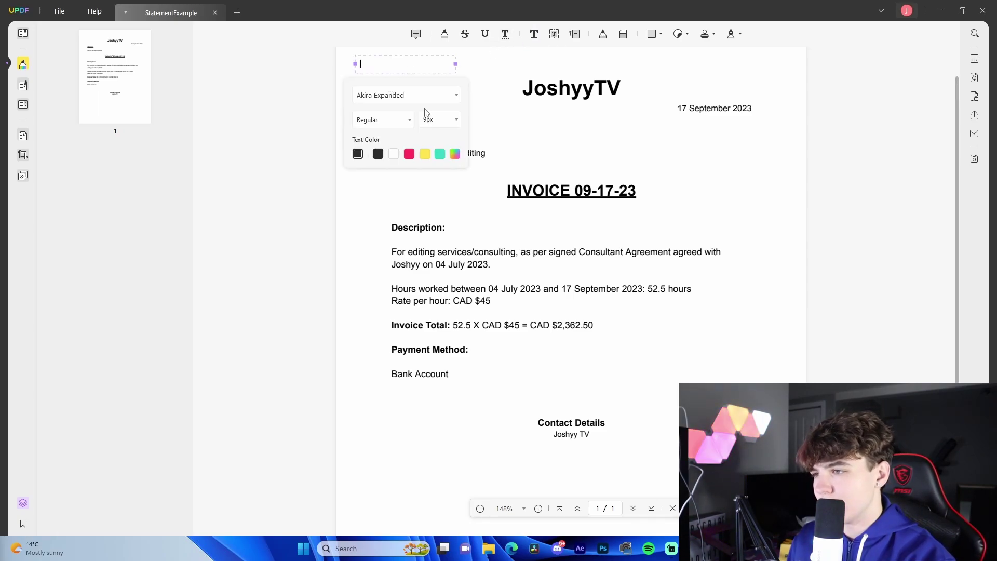
{"action": "type", "text": "TH"}
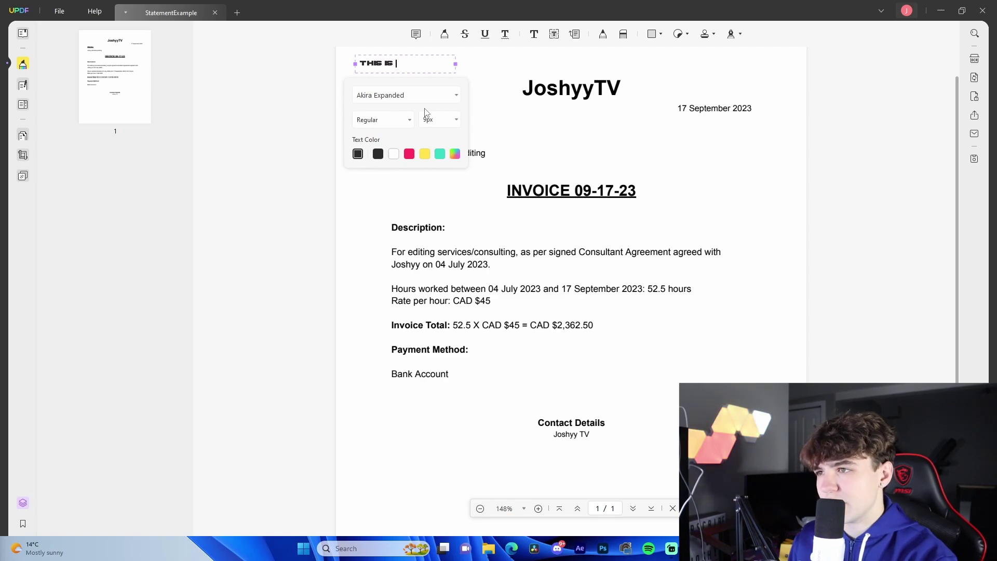
{"action": "type", "text": "is is for editing"}
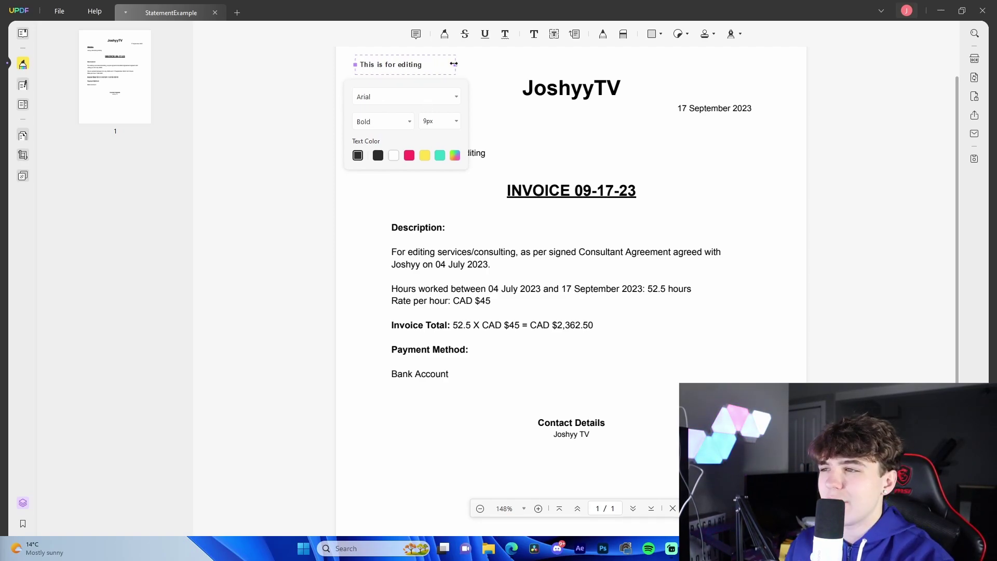
{"action": "left_click", "coordinate": [470, 66]}
{"action": "left_click_drag", "start_coordinate": [408, 69], "coordinate": [439, 171]}
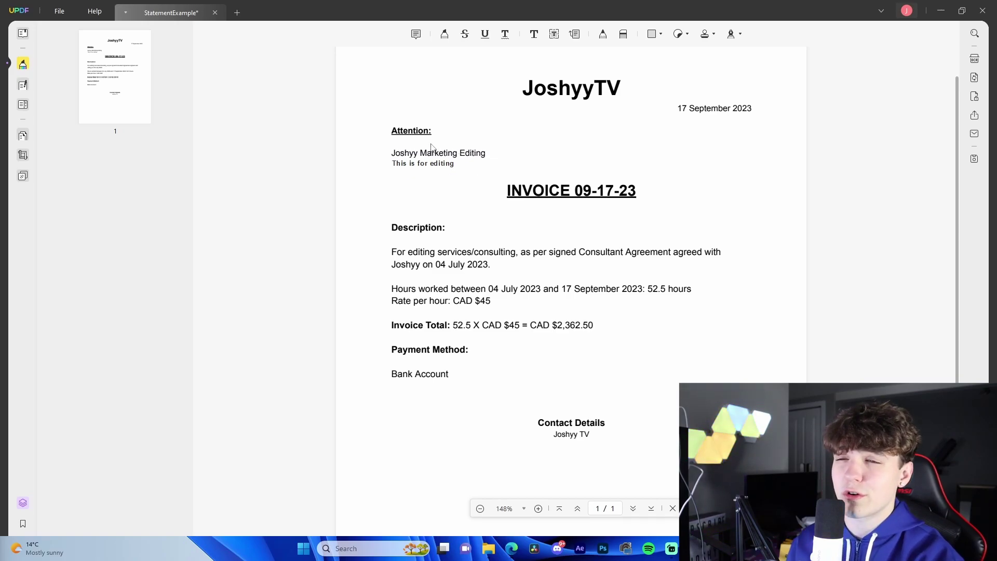
{"action": "left_click", "coordinate": [443, 164]}
{"action": "left_click", "coordinate": [440, 187]}
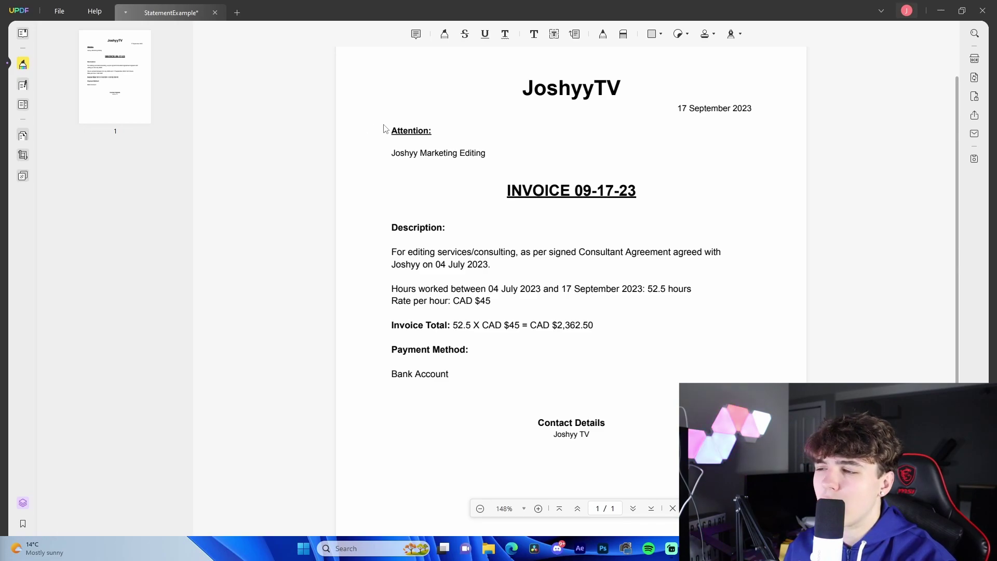
Strike through the recipient line under Attention, then undo the strikethrough.
{"action": "left_click", "coordinate": [465, 34]}
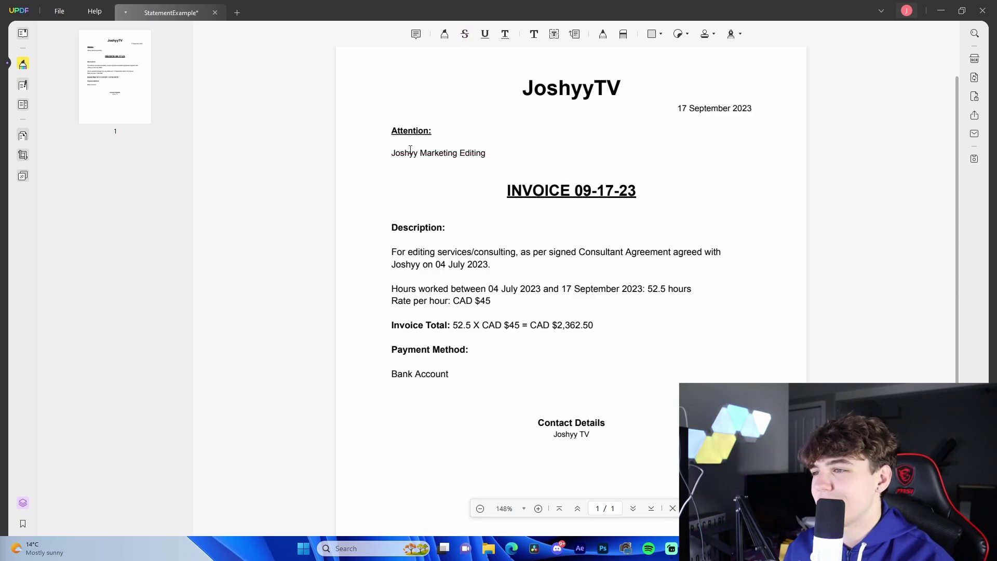
{"action": "left_click_drag", "start_coordinate": [391, 158], "coordinate": [481, 159]}
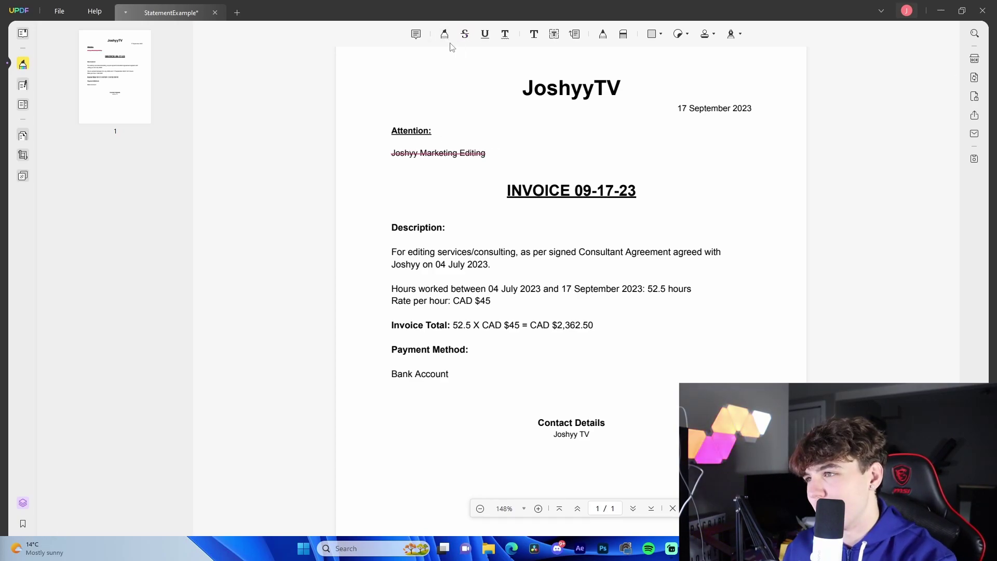
{"action": "key", "text": "ctrl+z"}
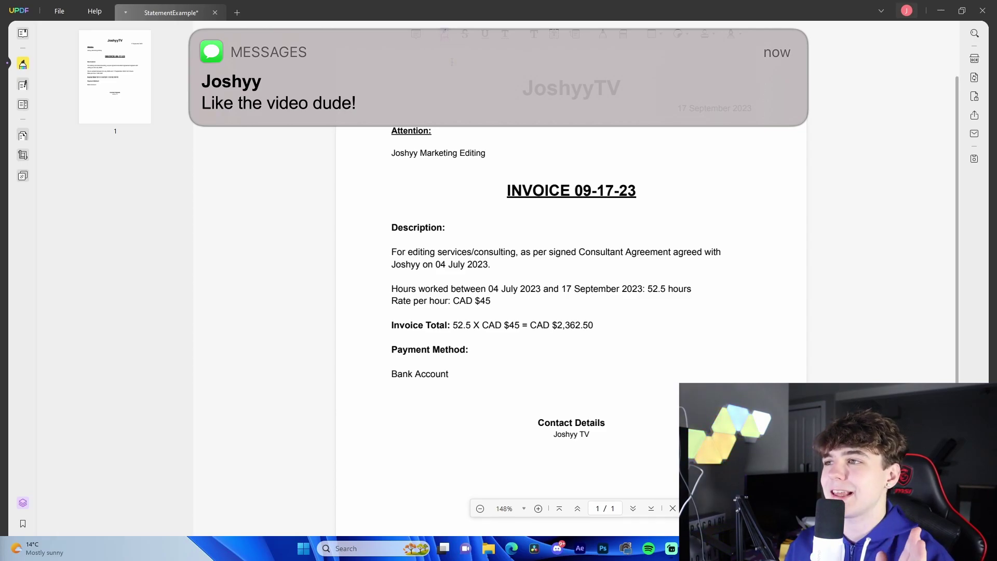
Highlight the whole INVOICE 09-17-23 heading in yellow.
{"action": "left_click_drag", "start_coordinate": [508, 191], "coordinate": [640, 193]}
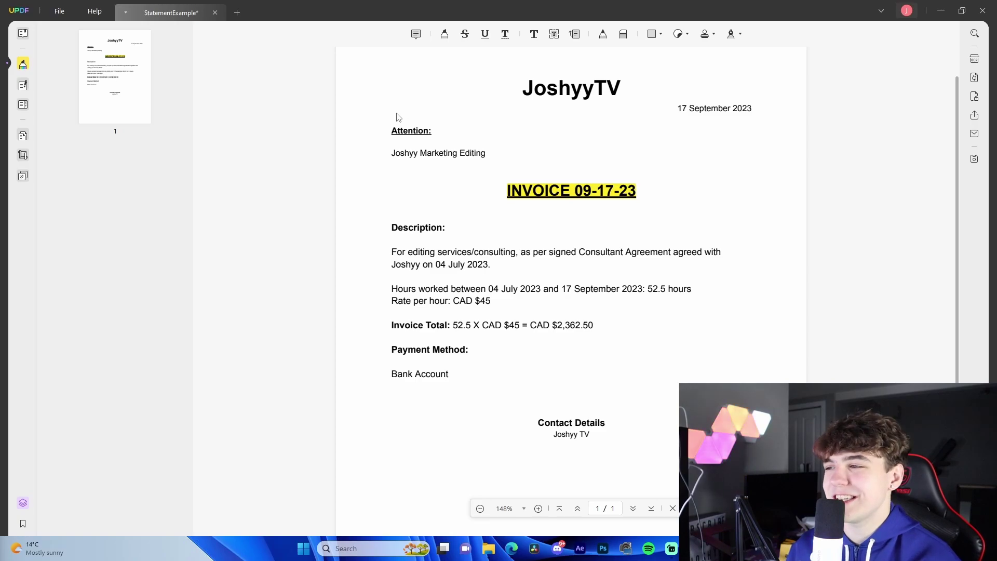
{"action": "key", "text": "ctrl+z"}
{"action": "left_click", "coordinate": [444, 34]}
{"action": "left_click_drag", "start_coordinate": [509, 191], "coordinate": [637, 194]}
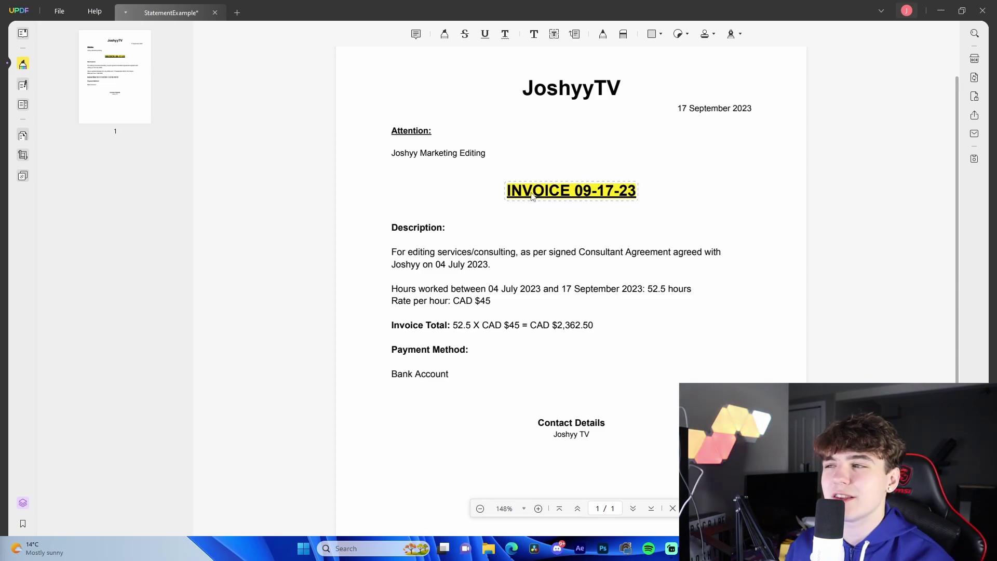
{"action": "left_click", "coordinate": [485, 34]}
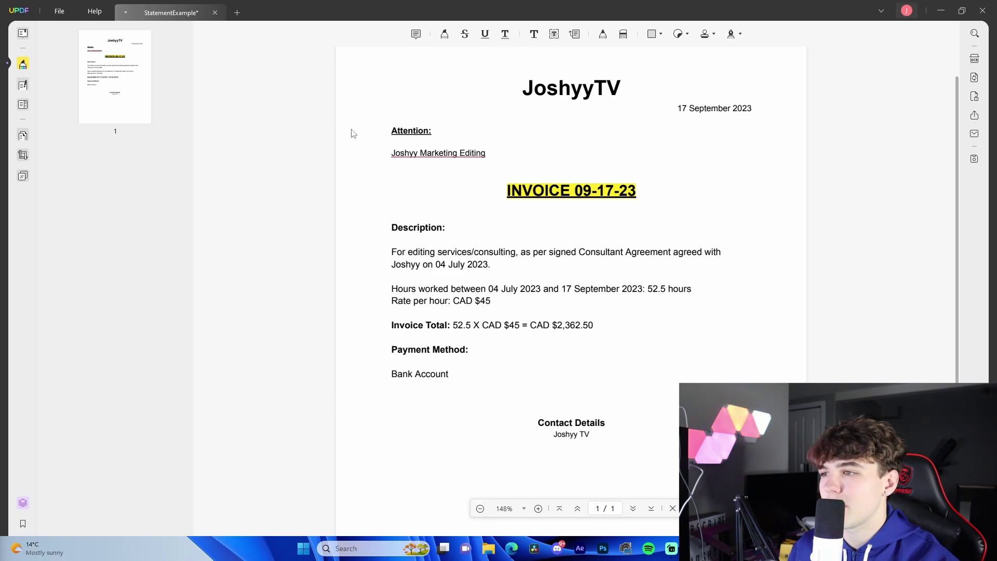
Undo the recipient-line underline and set the squiggly underline colour to blue.
{"action": "key", "text": "ctrl+z"}
{"action": "left_click", "coordinate": [504, 34]}
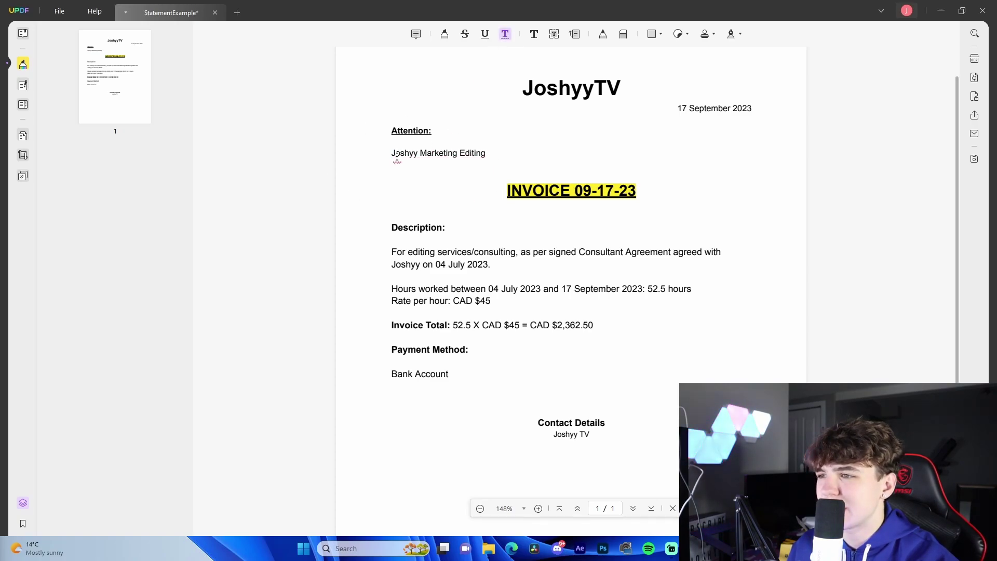
{"action": "left_click", "coordinate": [472, 171]}
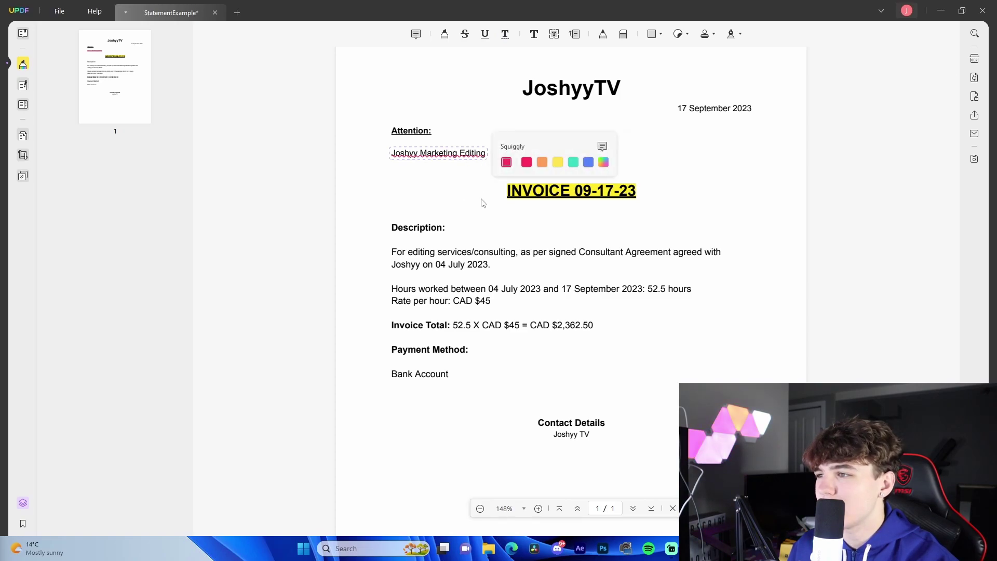
{"action": "left_click", "coordinate": [604, 162]}
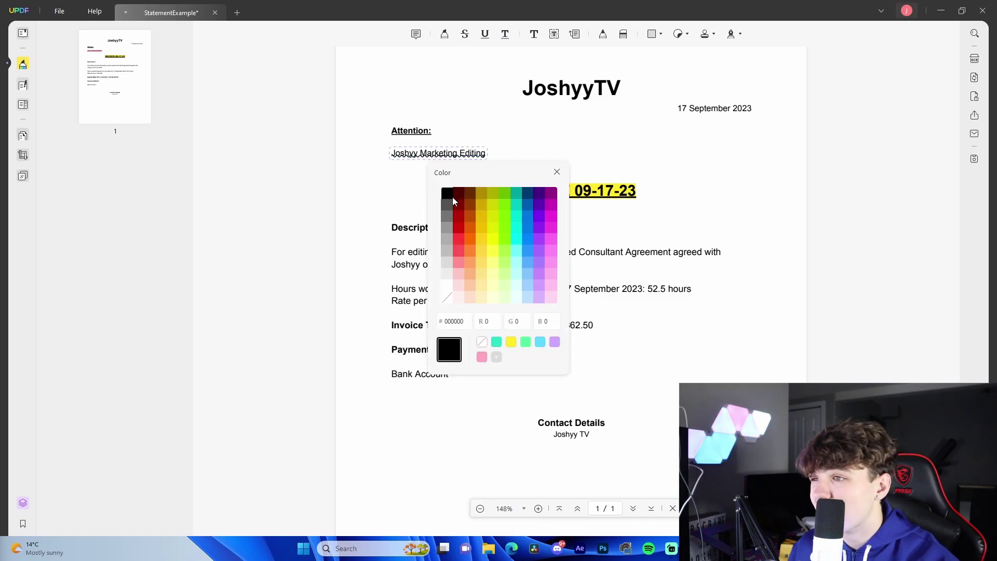
{"action": "left_click", "coordinate": [448, 239]}
{"action": "left_click", "coordinate": [502, 239]}
{"action": "left_click", "coordinate": [525, 242]}
{"action": "left_click", "coordinate": [339, 186]}
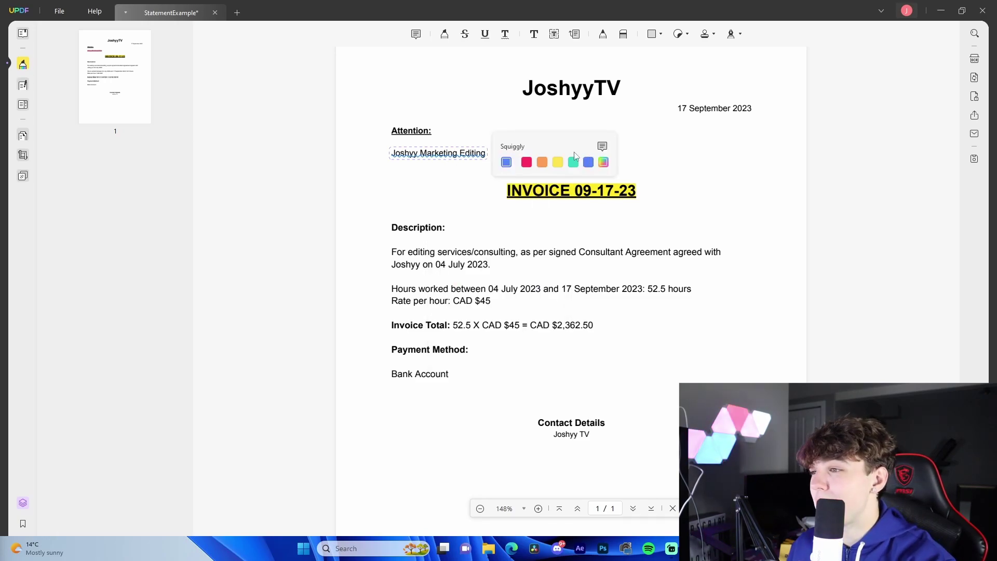
{"action": "left_click", "coordinate": [468, 164]}
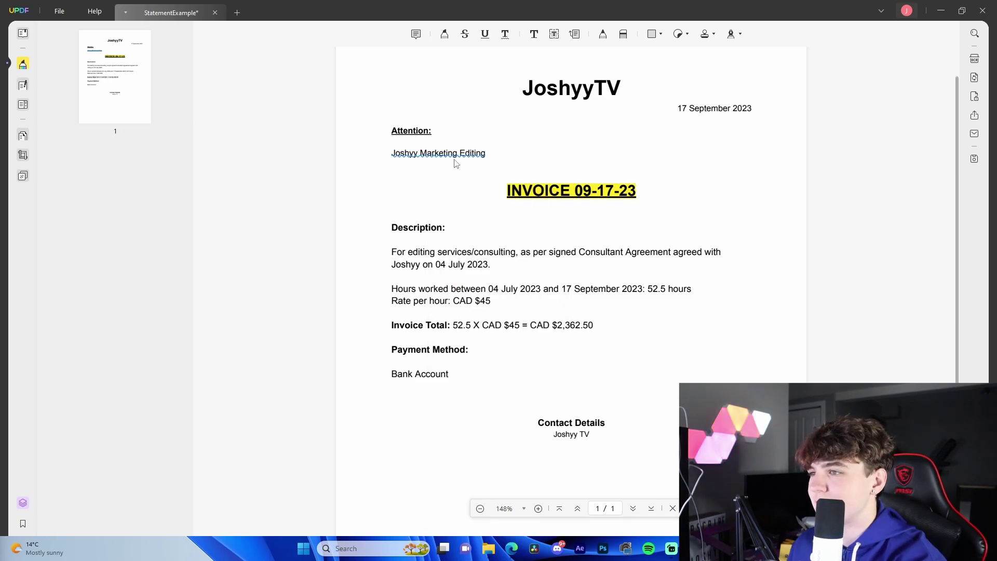
Delete the squiggly mark under Joshyy Marketing Editing.
{"action": "left_click", "coordinate": [452, 158]}
{"action": "left_click", "coordinate": [424, 174]}
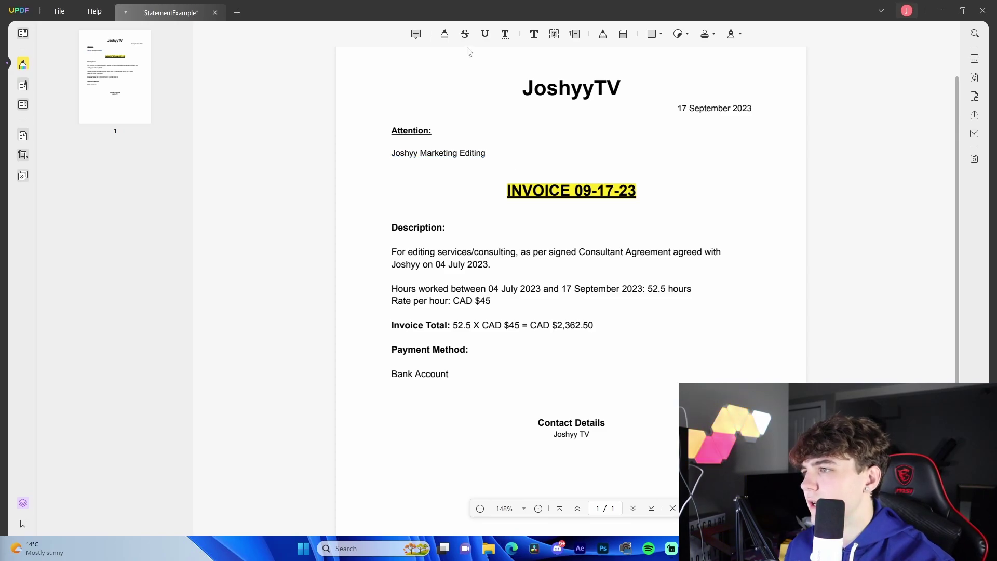
{"action": "left_click", "coordinate": [533, 34]}
Add a white Arial text box reading 'JOSHYY BLAH BLAH', resize it, then delete it.
{"action": "left_click", "coordinate": [689, 178]}
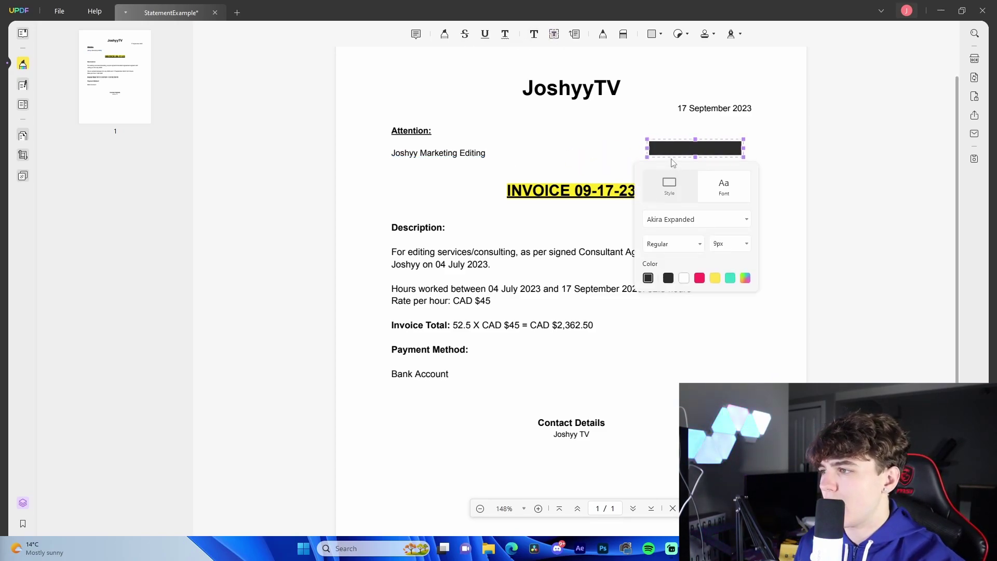
{"action": "type", "text": "ghghghs"}
{"action": "left_click", "coordinate": [685, 278]}
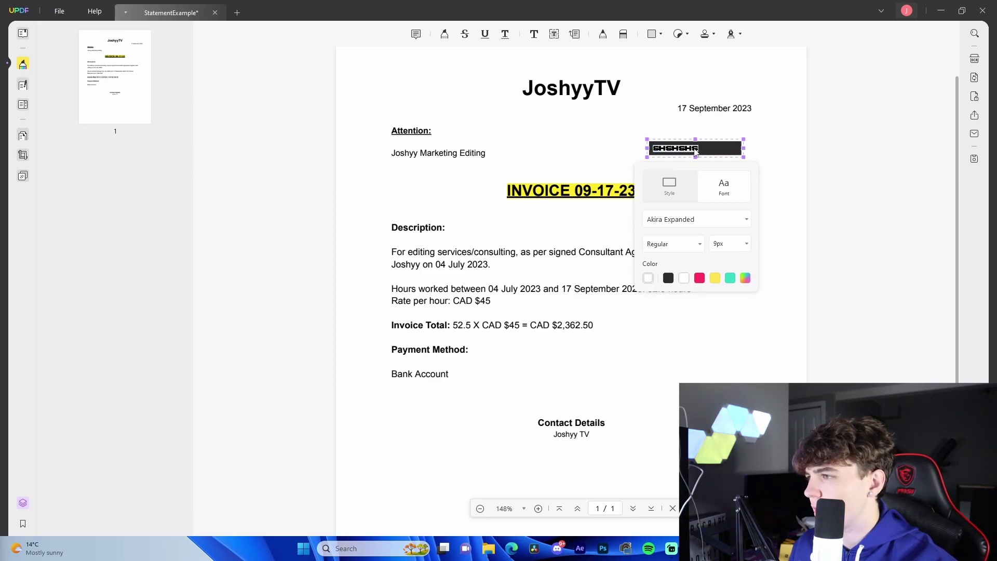
{"action": "double_click", "coordinate": [696, 149]}
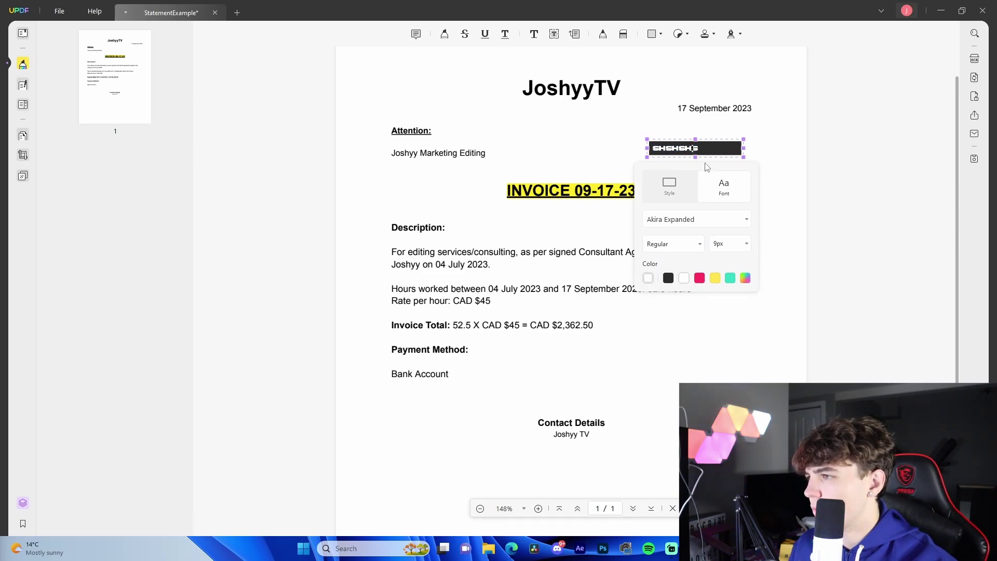
{"action": "left_click", "coordinate": [716, 219]}
{"action": "left_click", "coordinate": [678, 261]}
{"action": "scroll", "coordinate": [692, 252], "scroll_direction": "down", "scroll_amount": 1}
{"action": "type", "text": "JOSHYY BLAH BLAH"}
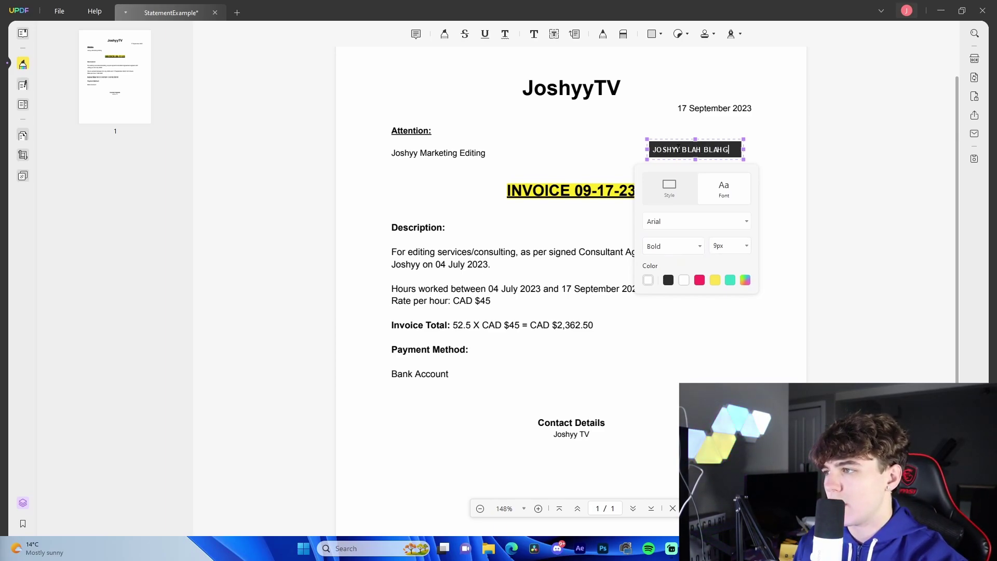
{"action": "key", "text": "Escape"}
{"action": "left_click_drag", "start_coordinate": [742, 140], "coordinate": [782, 118]}
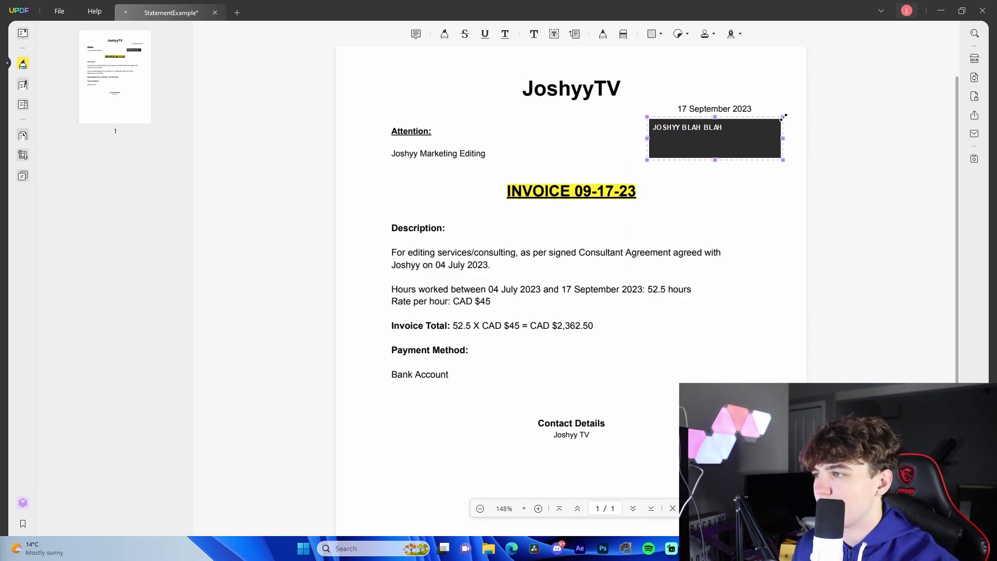
{"action": "left_click", "coordinate": [711, 173]}
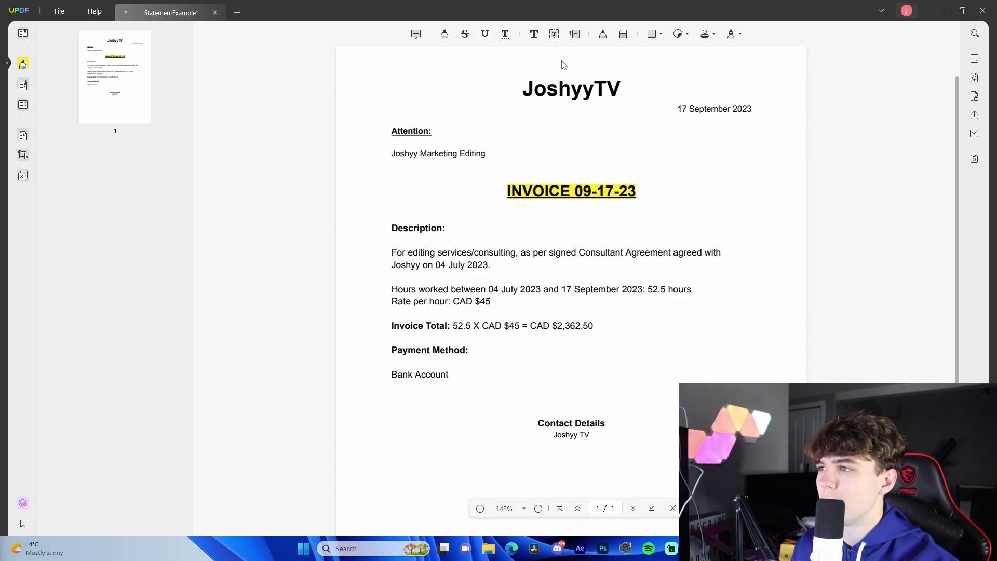
Draw two callouts near the INVOICE heading and remove them both.
{"action": "left_click", "coordinate": [574, 34]}
{"action": "mouse_move", "coordinate": [646, 201]}
{"action": "left_mouse_down"}
{"action": "mouse_move", "coordinate": [688, 229]}
{"action": "mouse_move", "coordinate": [757, 231]}
{"action": "mouse_move", "coordinate": [759, 144]}
{"action": "left_mouse_up"}
{"action": "key", "text": "ctrl+z"}
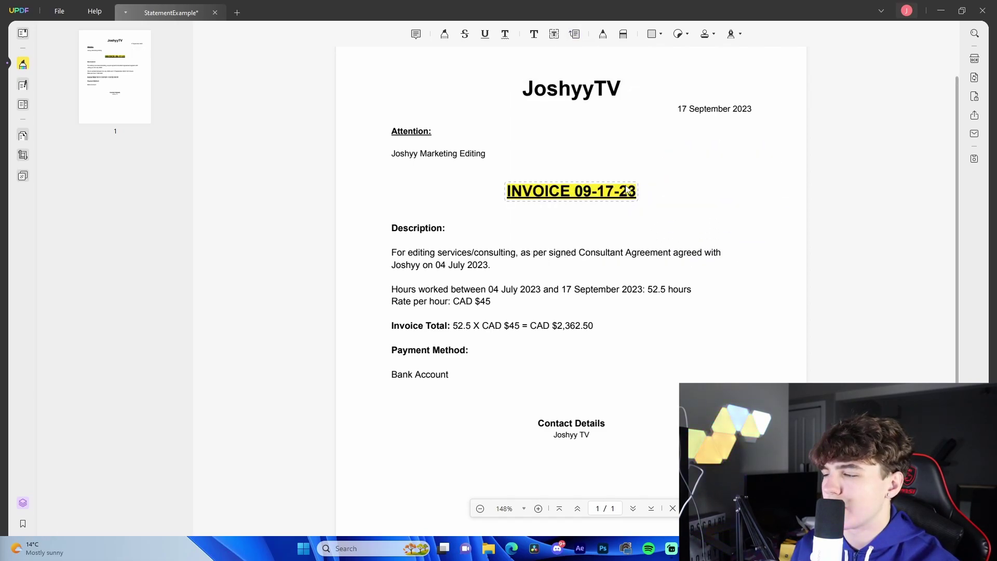
{"action": "left_click", "coordinate": [571, 35]}
{"action": "left_click_drag", "start_coordinate": [637, 191], "coordinate": [685, 169]}
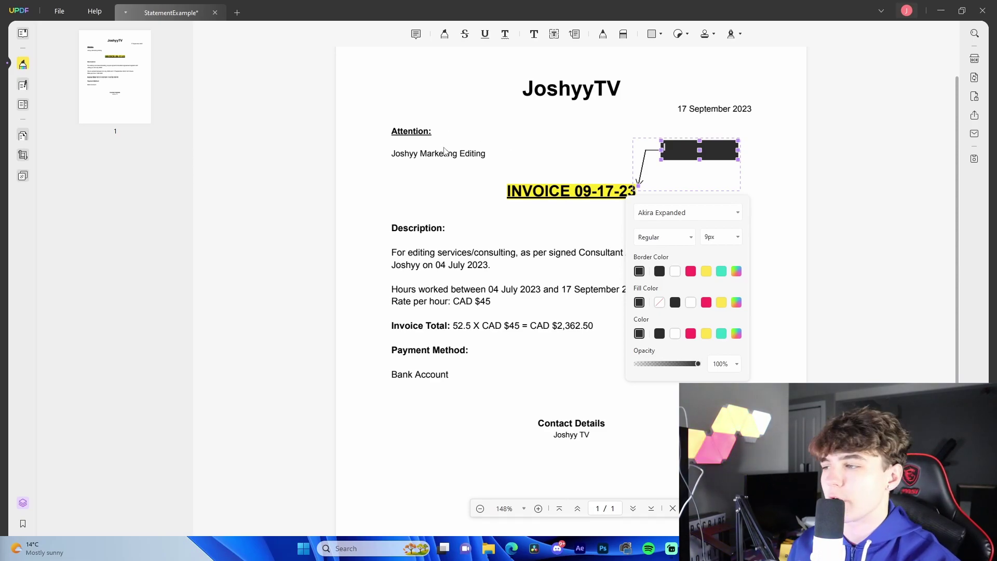
{"action": "key", "text": "Delete"}
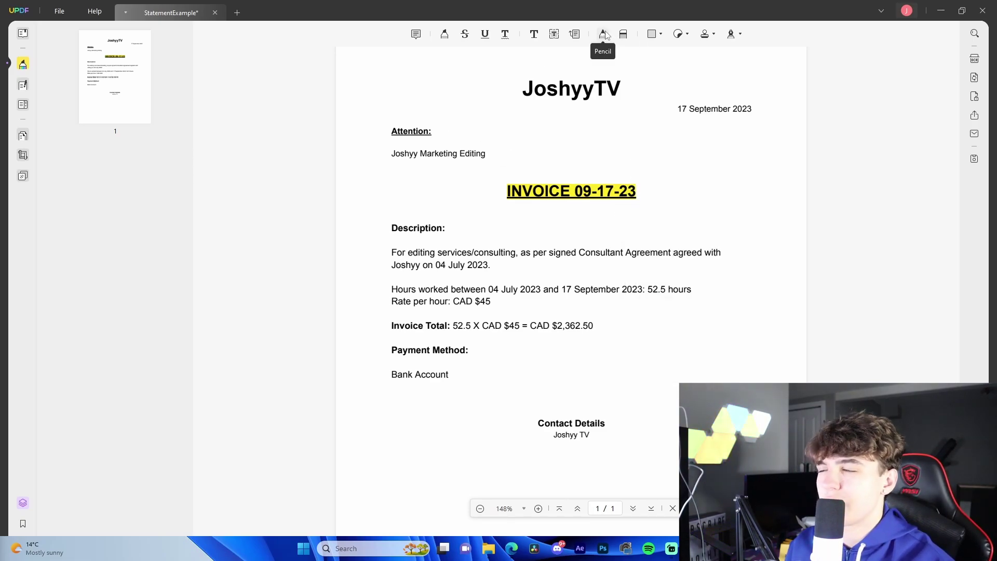
Scribble a freehand pencil loop on the page, then remove it.
{"action": "left_click", "coordinate": [603, 34]}
{"action": "mouse_move", "coordinate": [571, 168]}
{"action": "left_mouse_down"}
{"action": "mouse_move", "coordinate": [630, 147]}
{"action": "mouse_move", "coordinate": [712, 142]}
{"action": "mouse_move", "coordinate": [719, 307]}
{"action": "mouse_move", "coordinate": [571, 231]}
{"action": "left_mouse_up"}
{"action": "key", "text": "Escape"}
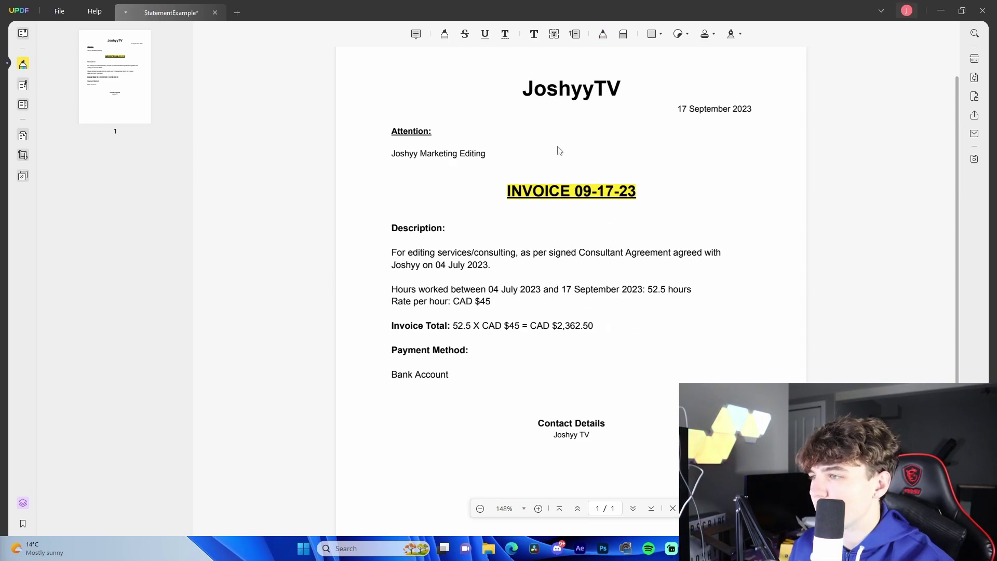
{"action": "key", "text": "Escape"}
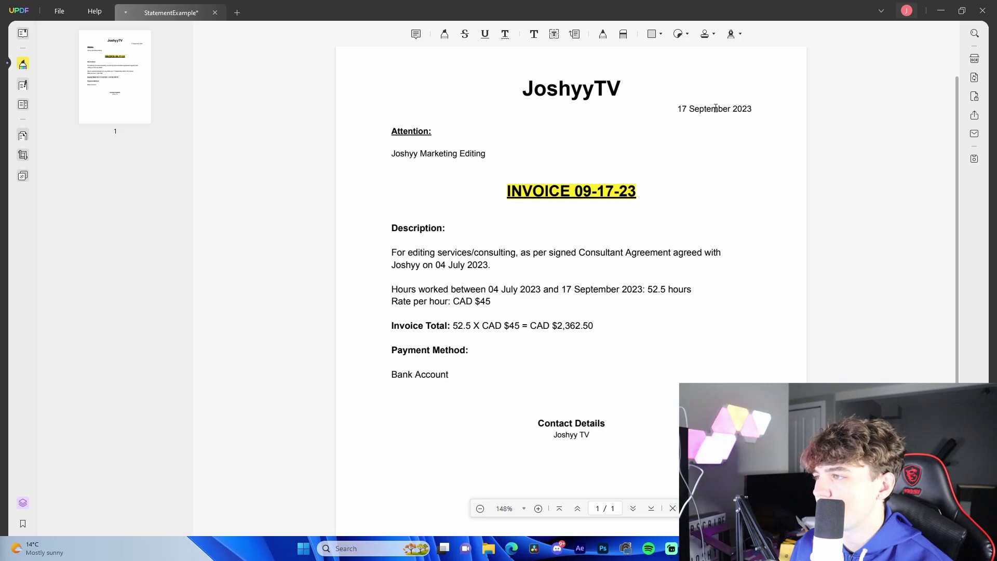
Strike through the date 17 September 2023, then undo it.
{"action": "left_click_drag", "start_coordinate": [694, 110], "coordinate": [752, 111]}
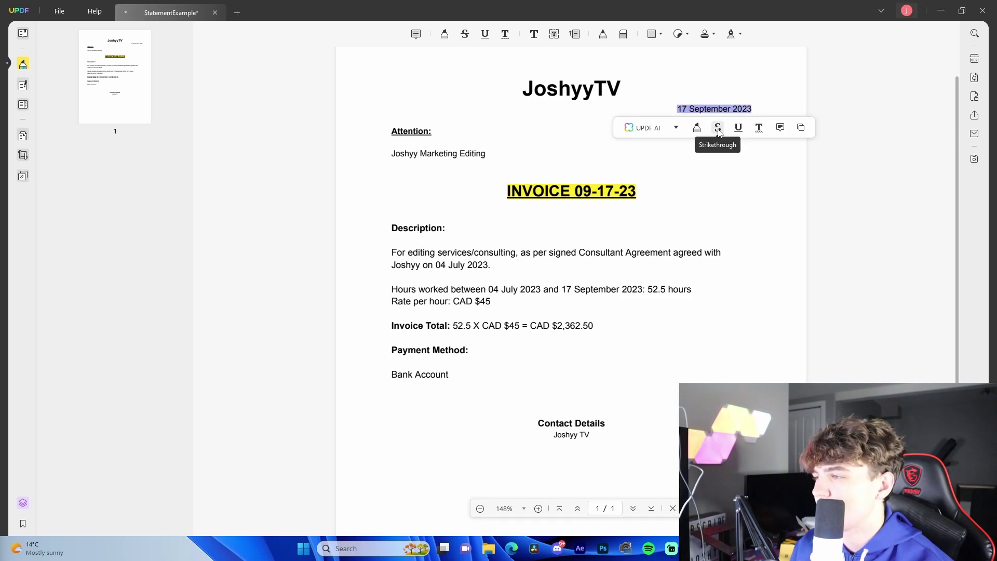
{"action": "left_click", "coordinate": [717, 127]}
{"action": "key", "text": "ctrl+z"}
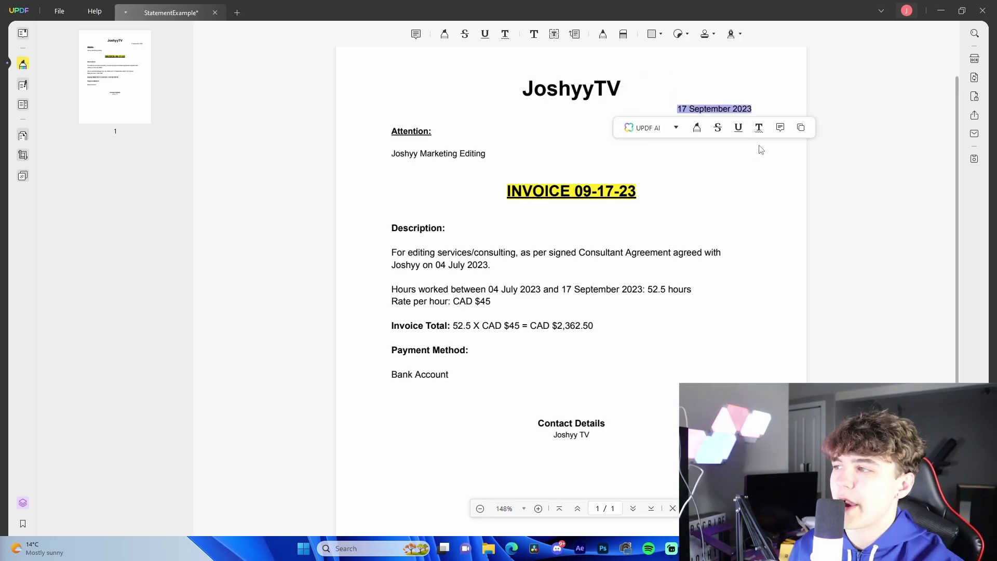
{"action": "left_click", "coordinate": [709, 73]}
Draw a dark filled rectangle over the date, then delete it.
{"action": "left_click", "coordinate": [653, 32]}
{"action": "left_click_drag", "start_coordinate": [667, 89], "coordinate": [773, 149]}
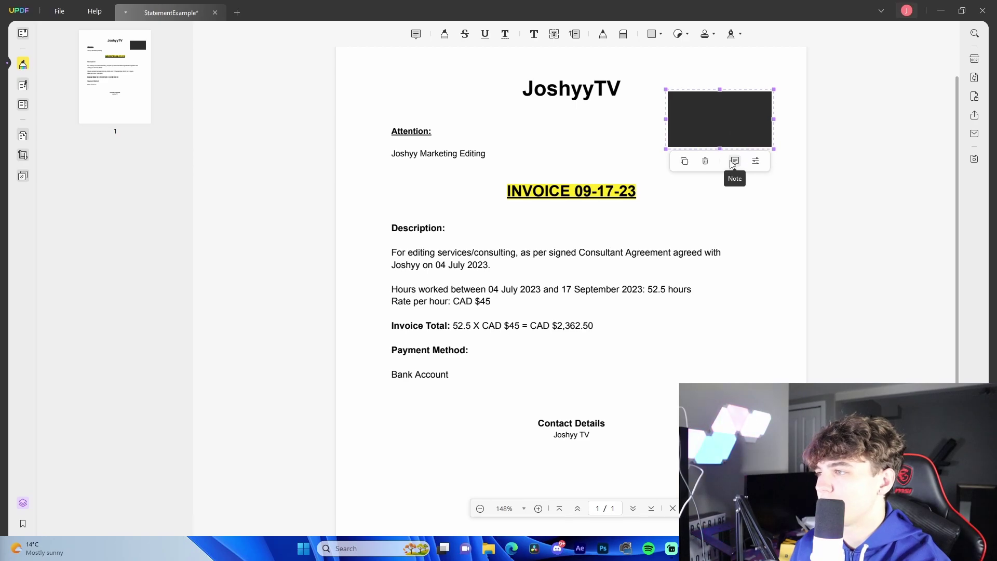
{"action": "left_click", "coordinate": [705, 161]}
Place a large sticker at the top right and a small banana sticker beside it.
{"action": "left_click", "coordinate": [678, 34]}
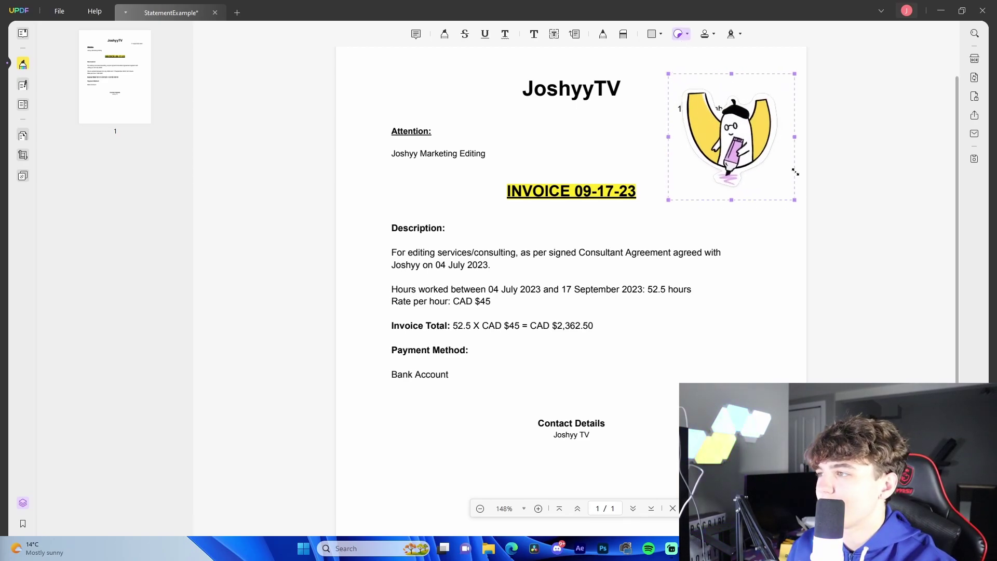
{"action": "left_click", "coordinate": [686, 35]}
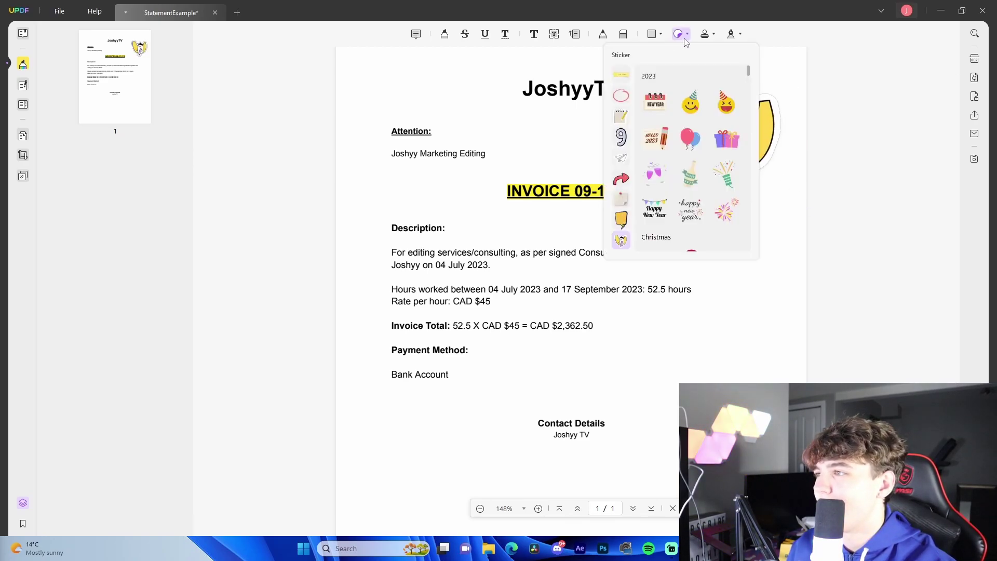
{"action": "scroll", "coordinate": [644, 120], "scroll_direction": "down", "scroll_amount": 10}
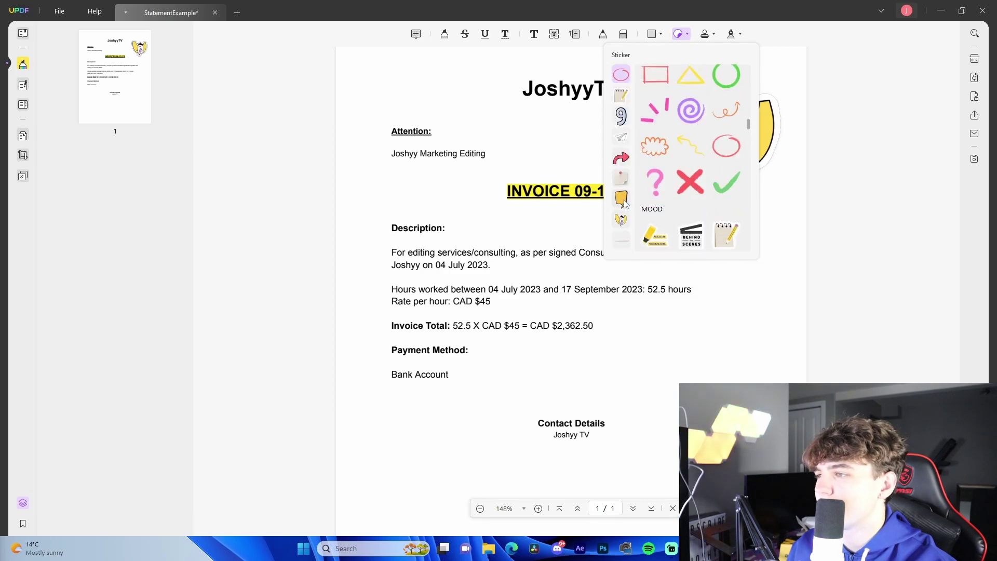
{"action": "left_click", "coordinate": [621, 179]}
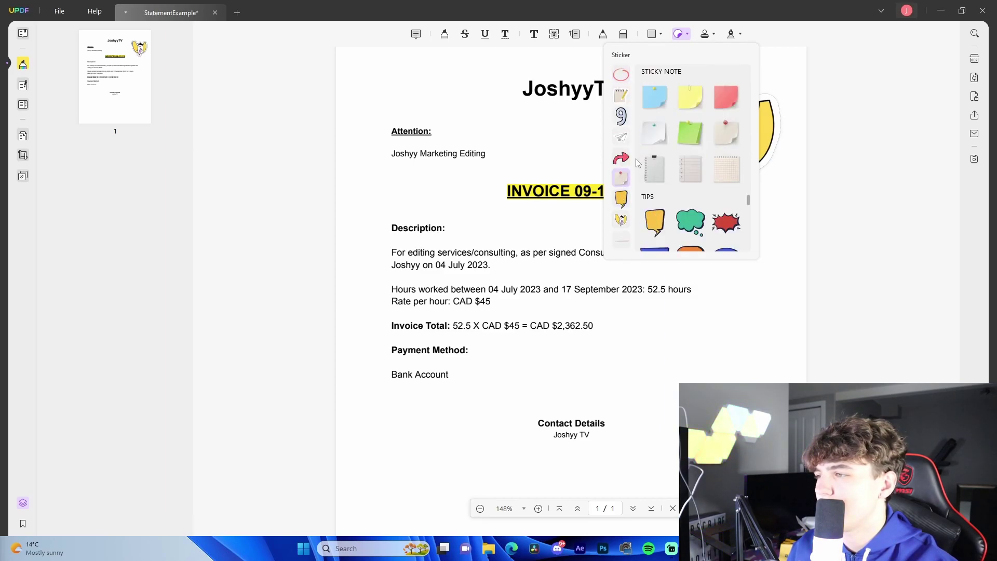
{"action": "scroll", "coordinate": [633, 163], "scroll_direction": "up", "scroll_amount": 5}
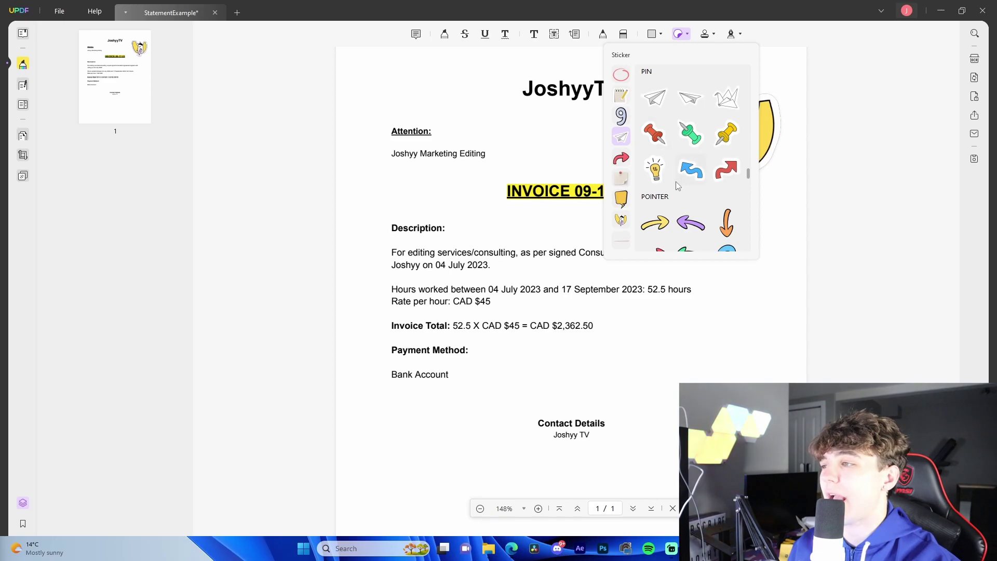
{"action": "left_click", "coordinate": [622, 219]}
{"action": "left_click", "coordinate": [783, 213]}
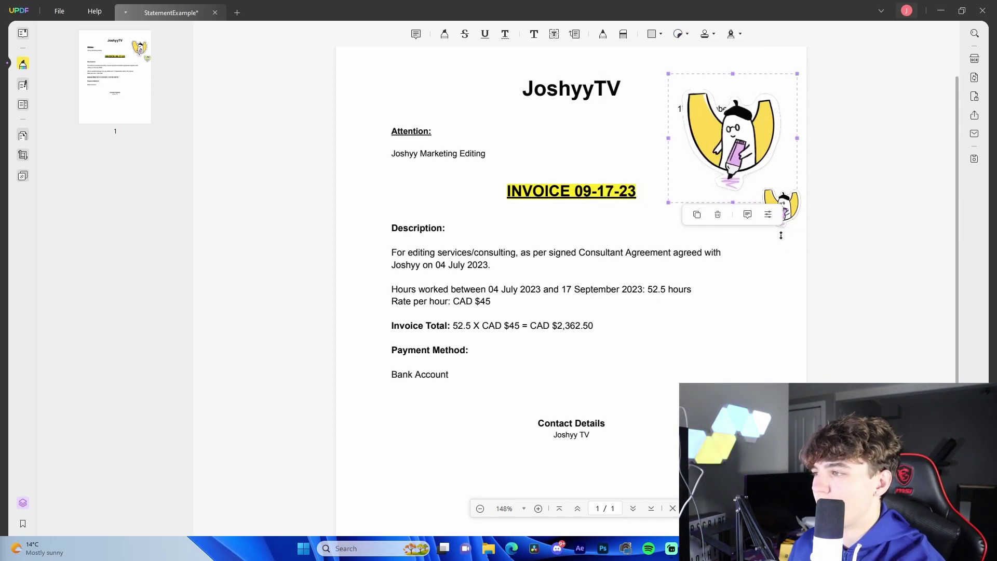
Delete both the large sticker and the small banana sticker.
{"action": "left_click", "coordinate": [718, 214]}
{"action": "left_click", "coordinate": [778, 208]}
{"action": "left_click", "coordinate": [767, 245]}
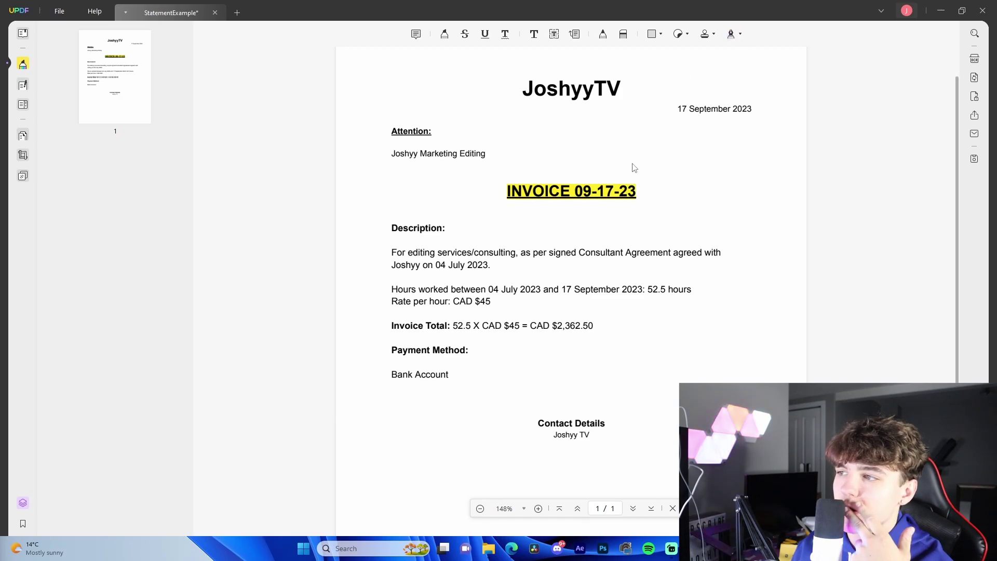
Create a new handwritten signature.
{"action": "left_click", "coordinate": [732, 34]}
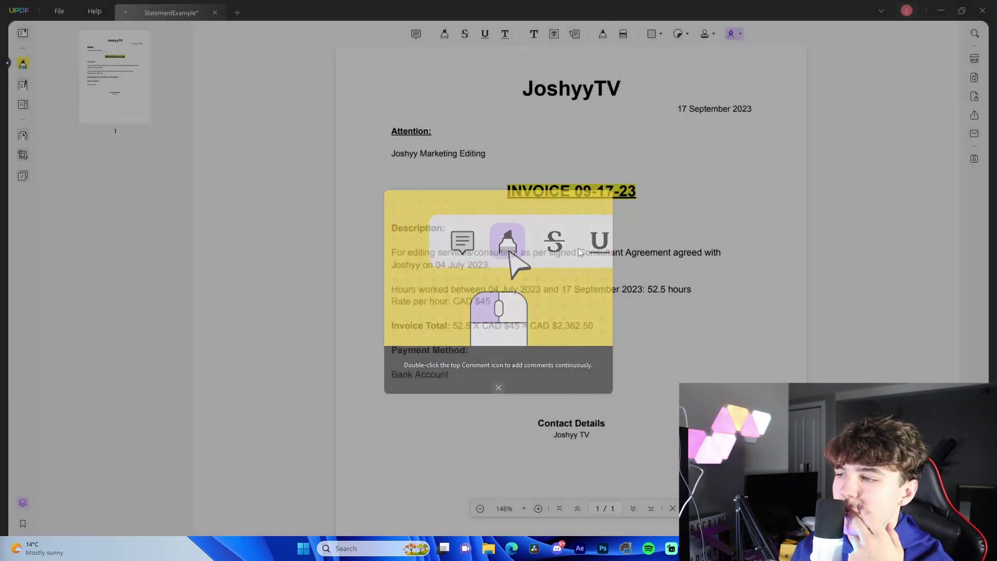
{"action": "left_click", "coordinate": [613, 202]}
{"action": "left_click", "coordinate": [740, 34]}
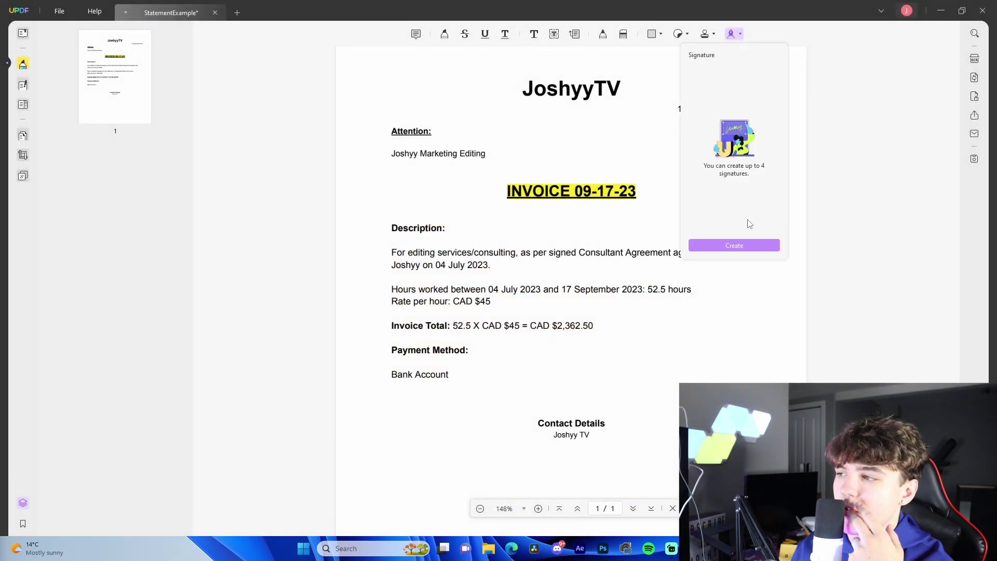
{"action": "left_click", "coordinate": [734, 245]}
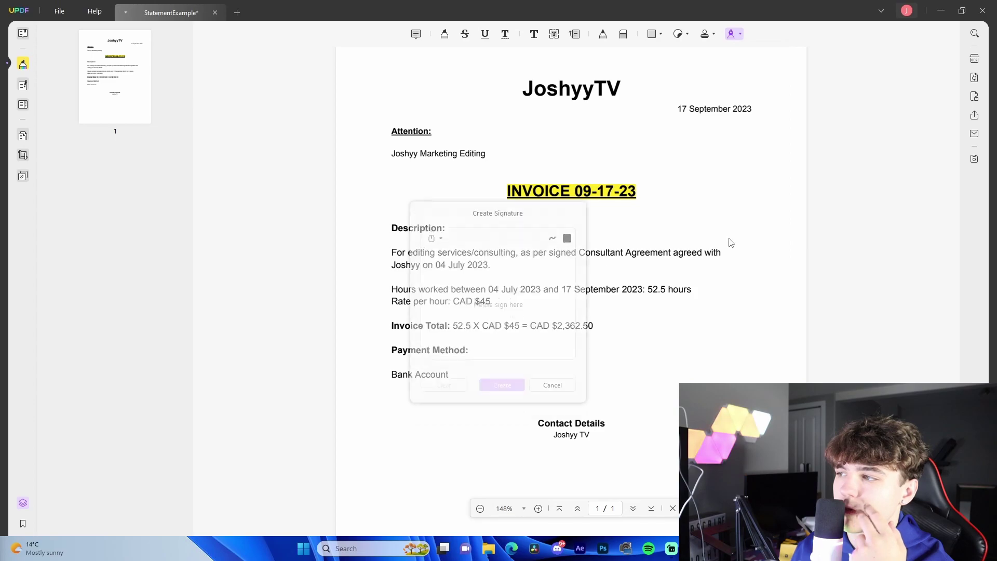
{"action": "mouse_move", "coordinate": [445, 264]}
{"action": "left_mouse_down"}
{"action": "mouse_move", "coordinate": [481, 250]}
{"action": "mouse_move", "coordinate": [496, 263]}
{"action": "mouse_move", "coordinate": [525, 255]}
{"action": "left_mouse_up"}
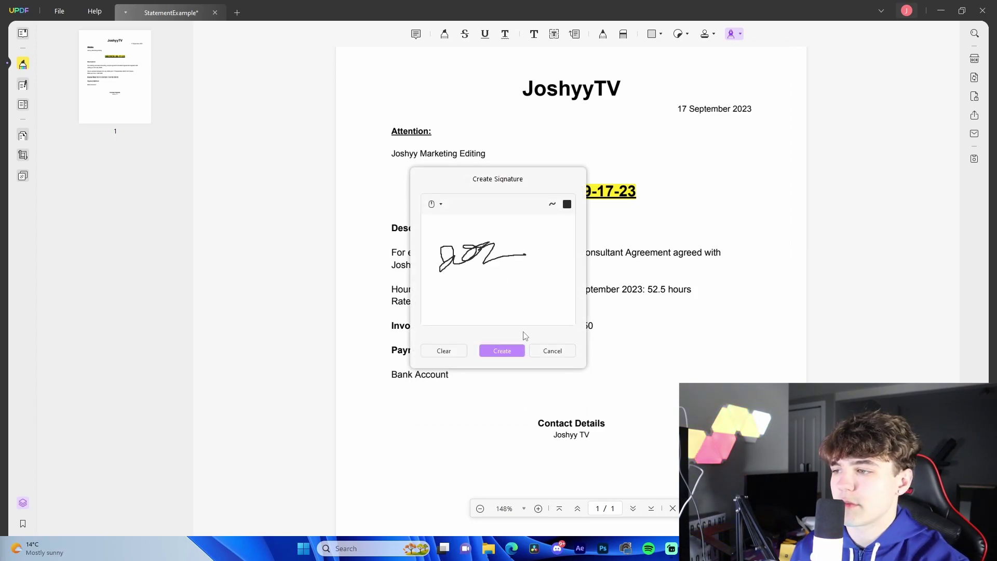
{"action": "left_click", "coordinate": [500, 351]}
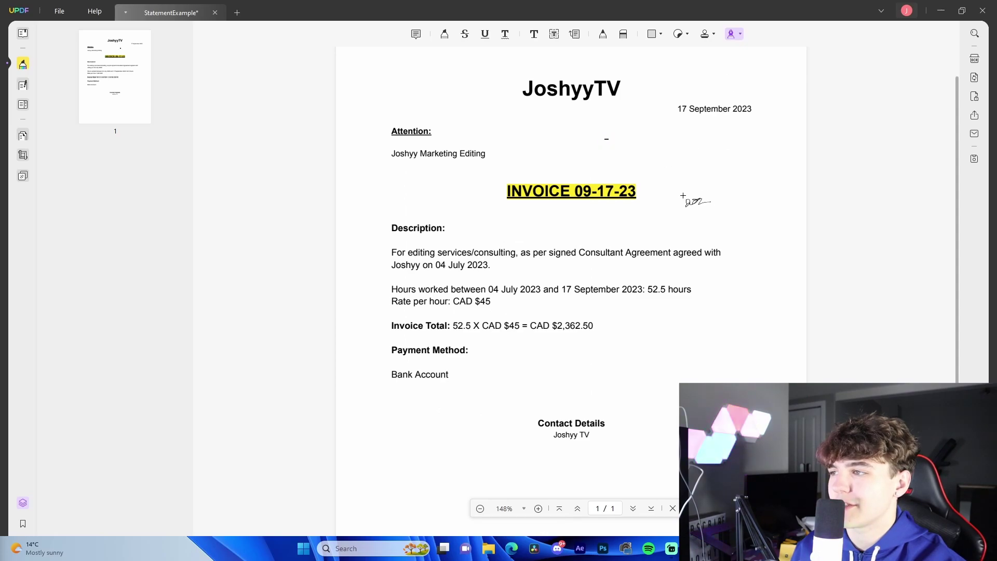
Place the signature on the page and move it below Contact Details.
{"action": "left_click", "coordinate": [606, 138]}
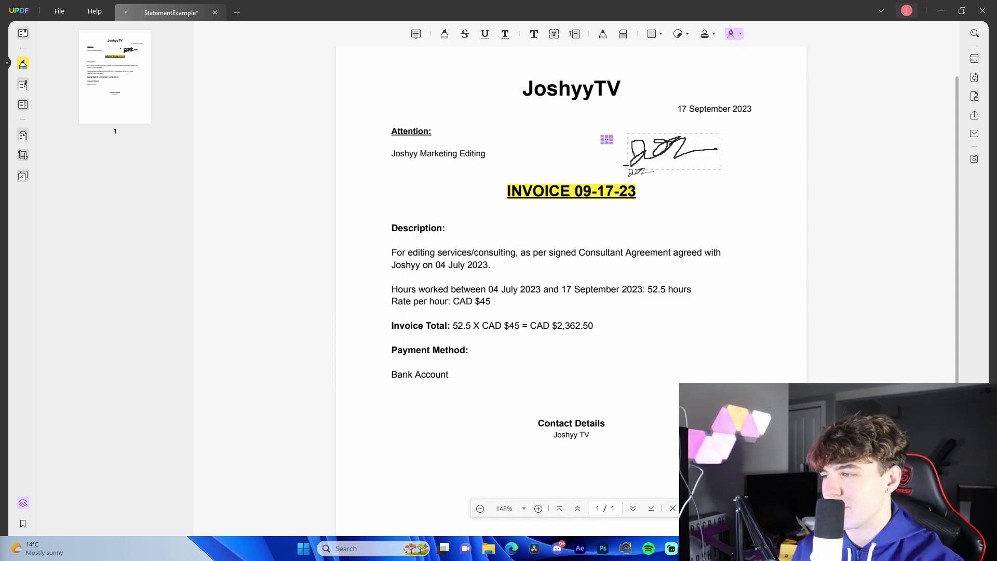
{"action": "right_click", "coordinate": [618, 150]}
{"action": "left_click", "coordinate": [664, 160]}
{"action": "mouse_move", "coordinate": [663, 161]}
{"action": "left_mouse_down"}
{"action": "mouse_move", "coordinate": [666, 248]}
{"action": "mouse_move", "coordinate": [640, 378]}
{"action": "mouse_move", "coordinate": [571, 380]}
{"action": "mouse_move", "coordinate": [565, 394]}
{"action": "left_mouse_up"}
{"action": "scroll", "coordinate": [639, 378], "scroll_direction": "down", "scroll_amount": 2}
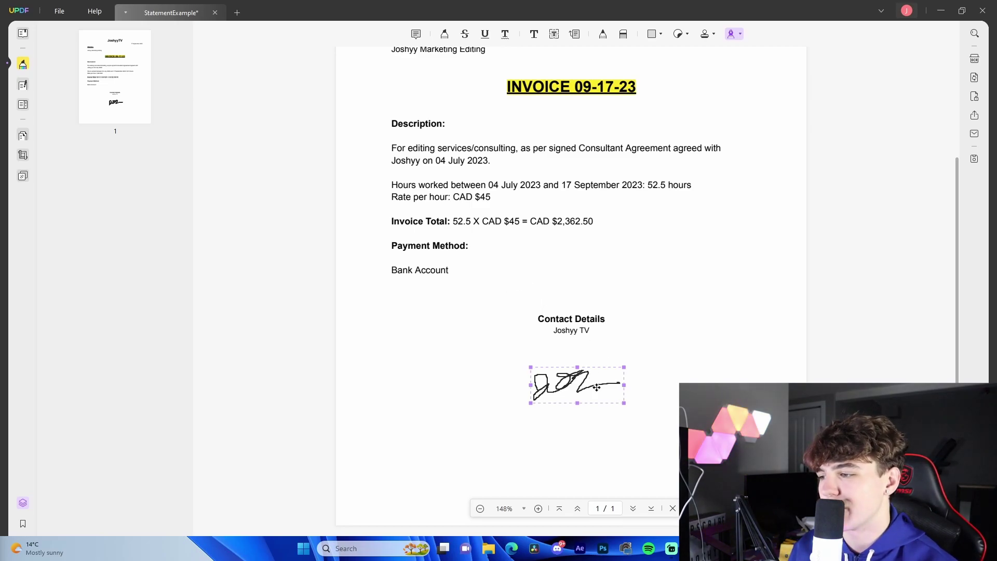
{"action": "left_click", "coordinate": [575, 388]}
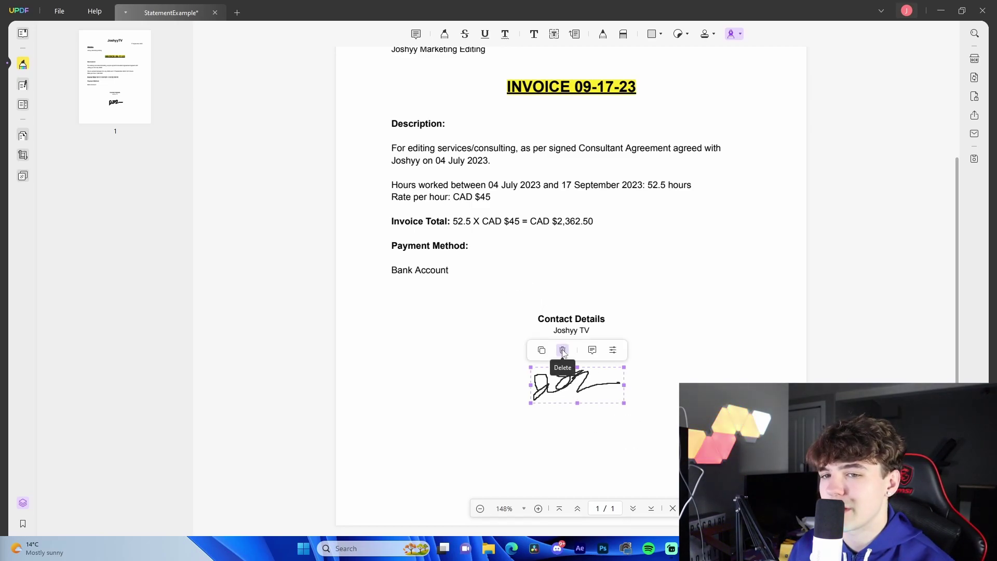
Delete the signature and clean up the stray characters after '52.5 X' in the Invoice Total line.
{"action": "left_click", "coordinate": [563, 350]}
{"action": "left_click", "coordinate": [442, 223]}
{"action": "left_click", "coordinate": [480, 222]}
{"action": "type", "text": "]\\"}
{"action": "key", "text": "BackSpace"}
{"action": "key", "text": "BackSpace"}
{"action": "key", "text": "BackSpace"}
{"action": "key", "text": "BackSpace"}
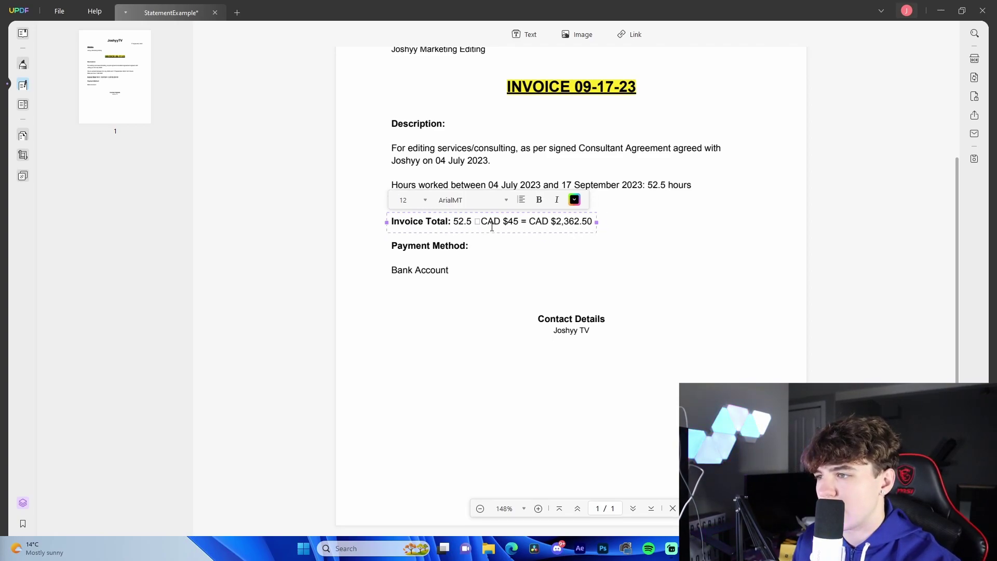
{"action": "type", "text": "X"}
{"action": "left_click", "coordinate": [513, 272]}
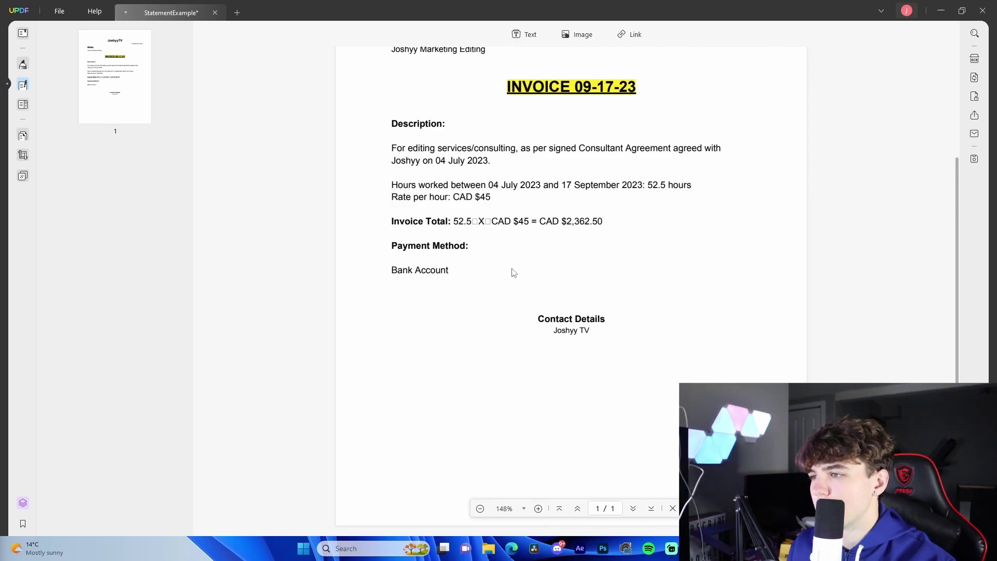
Change the hours line date from 04 July 2023 to 05 July 2024.
{"action": "left_click", "coordinate": [496, 186]}
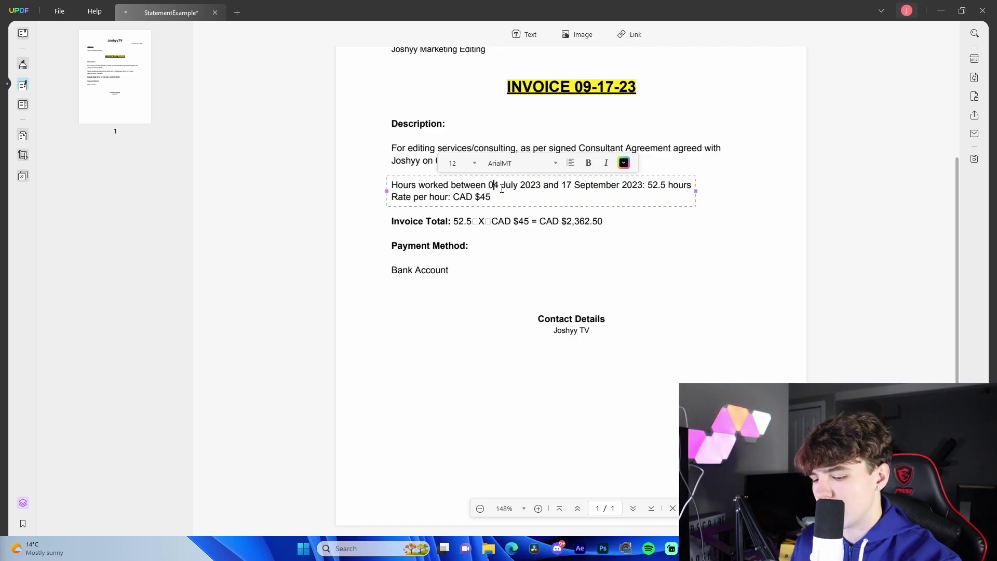
{"action": "key", "text": "BackSpace"}
{"action": "key", "text": "BackSpace"}
{"action": "type", "text": "0"}
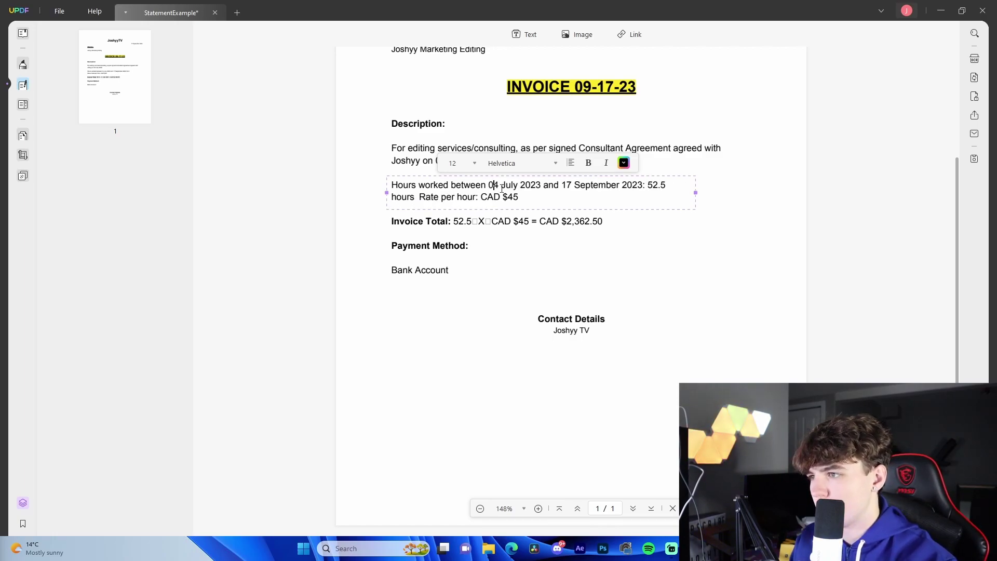
{"action": "key", "text": "Delete"}
{"action": "type", "text": "5"}
{"action": "key", "text": "Escape"}
{"action": "left_click", "coordinate": [533, 188]}
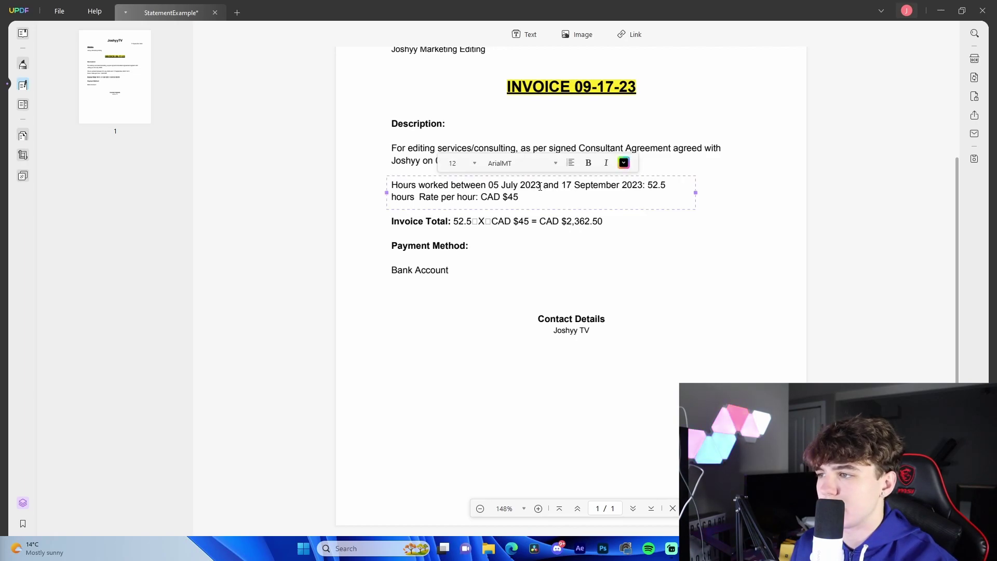
{"action": "key", "text": "BackSpace"}
{"action": "type", "text": "4"}
{"action": "left_click", "coordinate": [533, 256]}
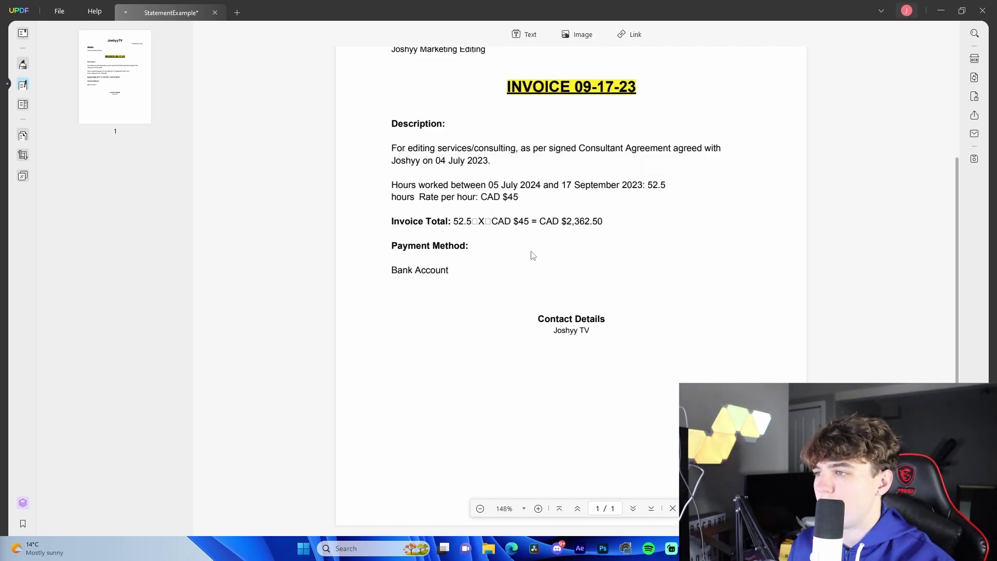
Replace 'Consultant' with 'Editor' in the description and save the invoice.
{"action": "left_click", "coordinate": [600, 152]}
{"action": "double_click", "coordinate": [613, 148]}
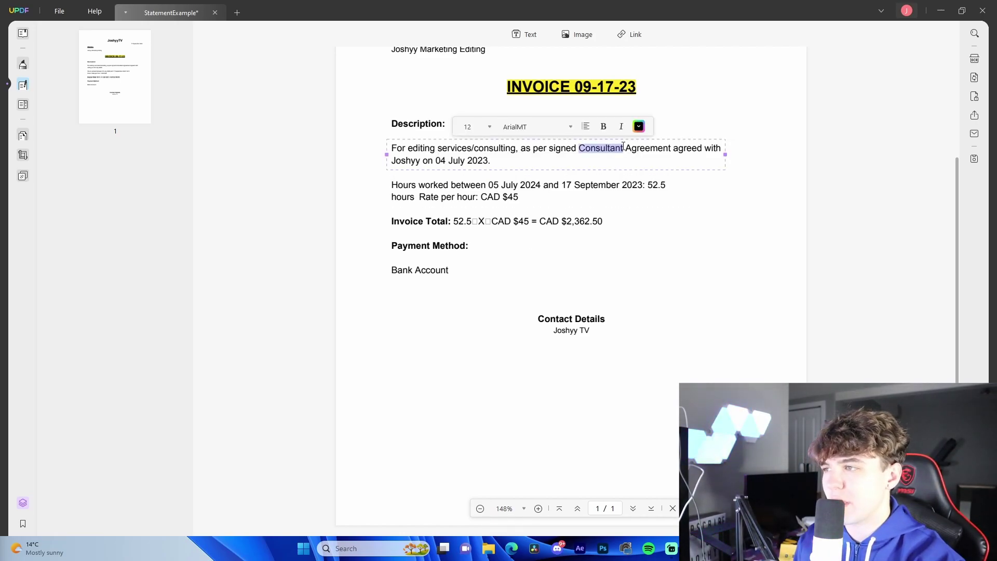
{"action": "type", "text": "Editor"}
{"action": "key", "text": "ctrl+s"}
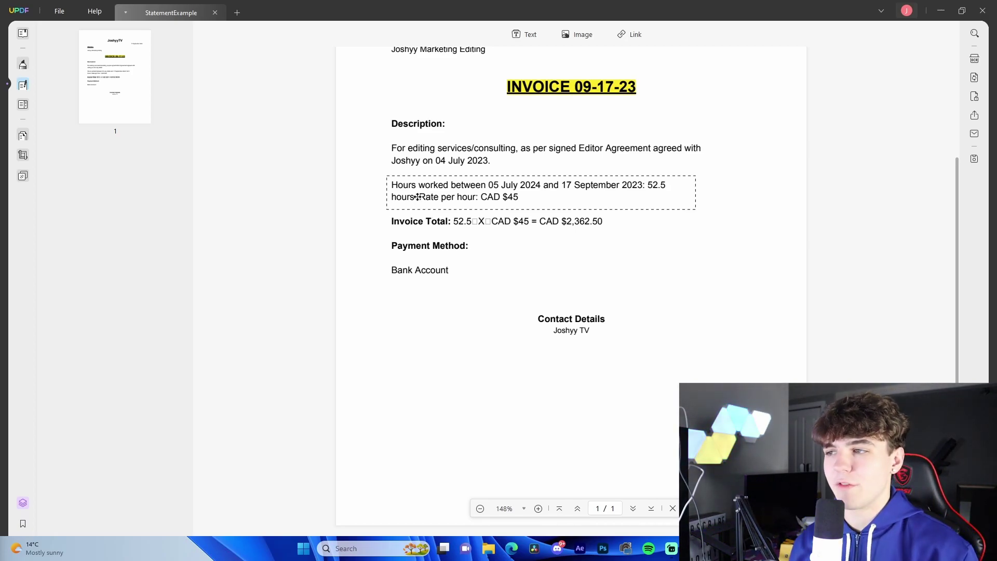
Insert the 4090 image from the Stock Footage folder into a drawn box on the page.
{"action": "left_click", "coordinate": [576, 35]}
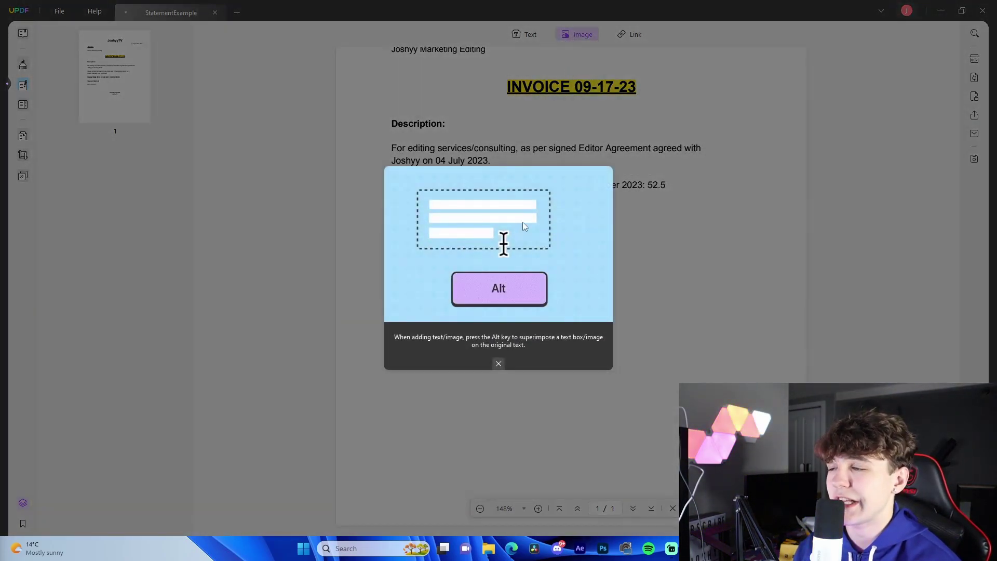
{"action": "left_click", "coordinate": [496, 363]}
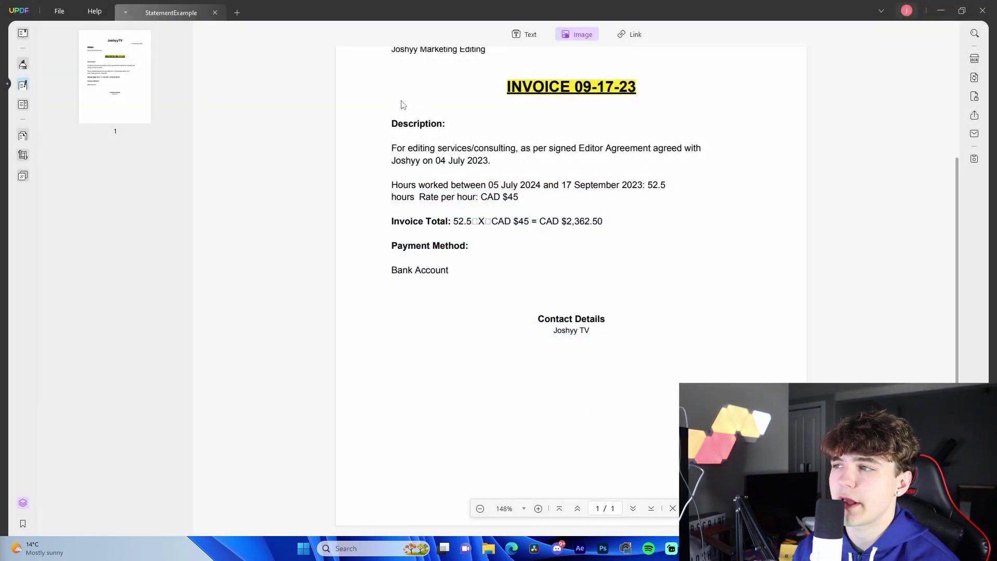
{"action": "left_click", "coordinate": [596, 33]}
{"action": "left_click", "coordinate": [576, 34]}
{"action": "left_click_drag", "start_coordinate": [545, 253], "coordinate": [691, 331]}
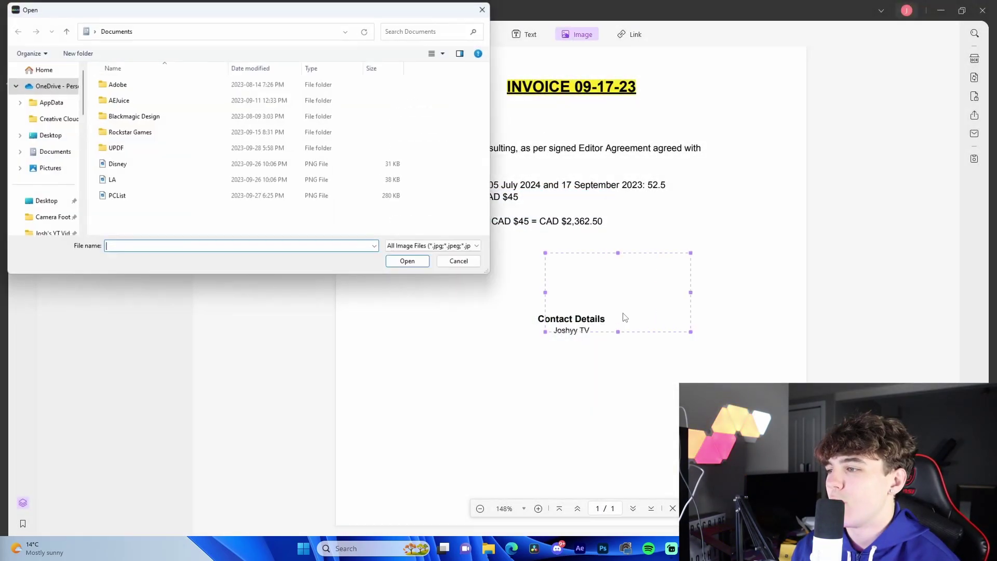
{"action": "scroll", "coordinate": [41, 176], "scroll_direction": "down", "scroll_amount": 5}
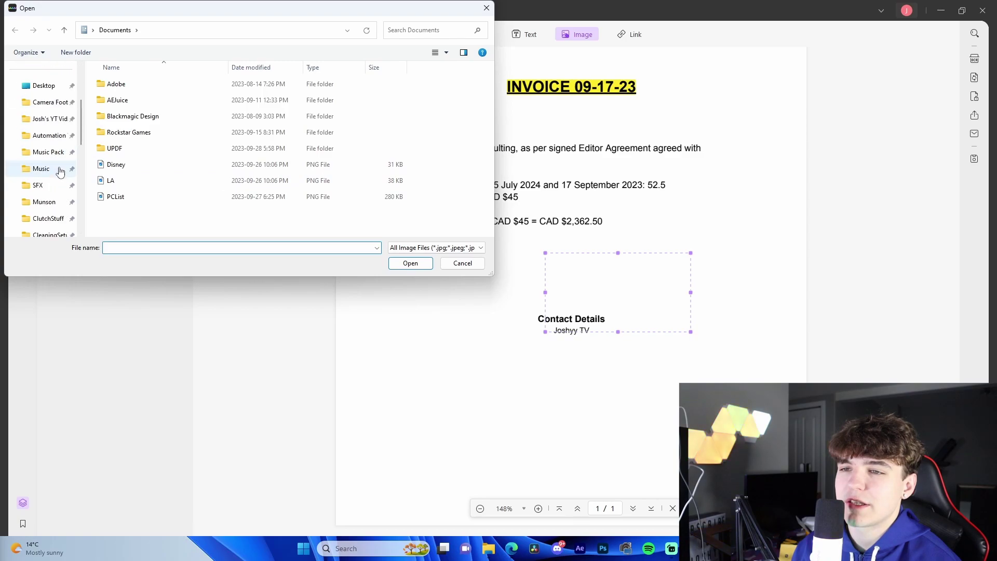
{"action": "left_click", "coordinate": [46, 187]}
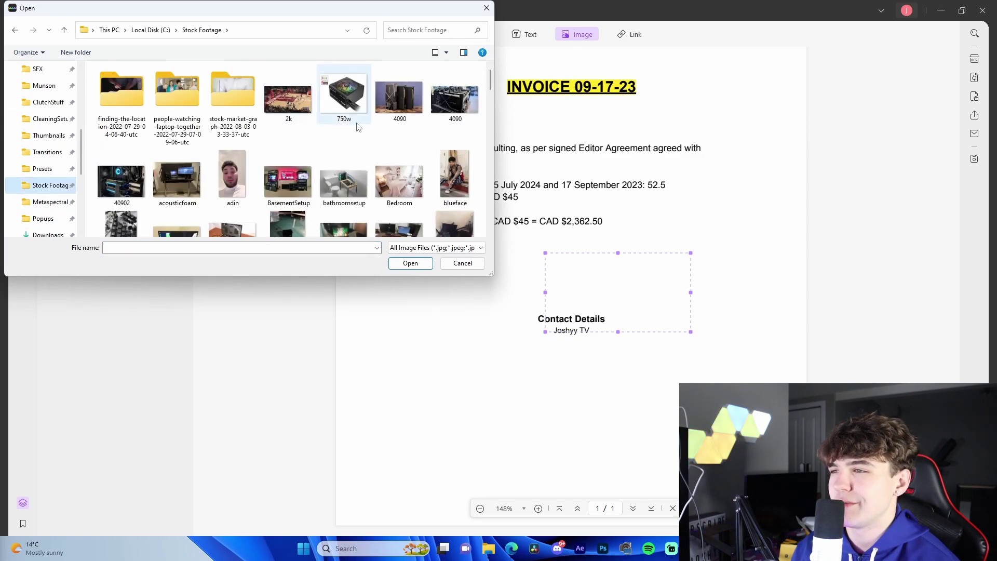
{"action": "left_click", "coordinate": [400, 94]}
{"action": "left_click", "coordinate": [424, 266]}
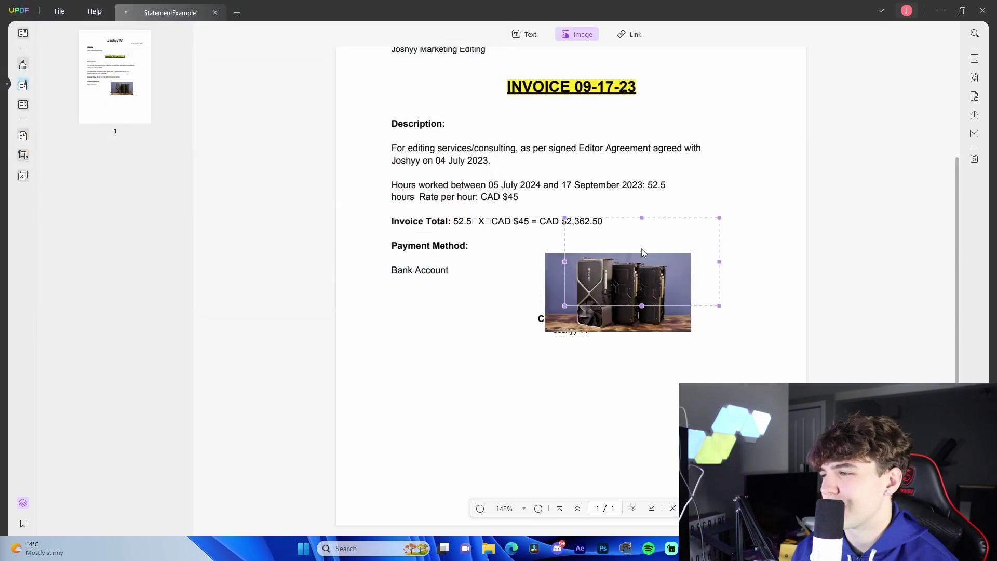
Cancel an extra image placement, then enlarge the photo and move it below Contact Details.
{"action": "left_click_drag", "start_coordinate": [718, 215], "coordinate": [796, 180]}
{"action": "key", "text": "Escape"}
{"action": "left_click", "coordinate": [684, 261]}
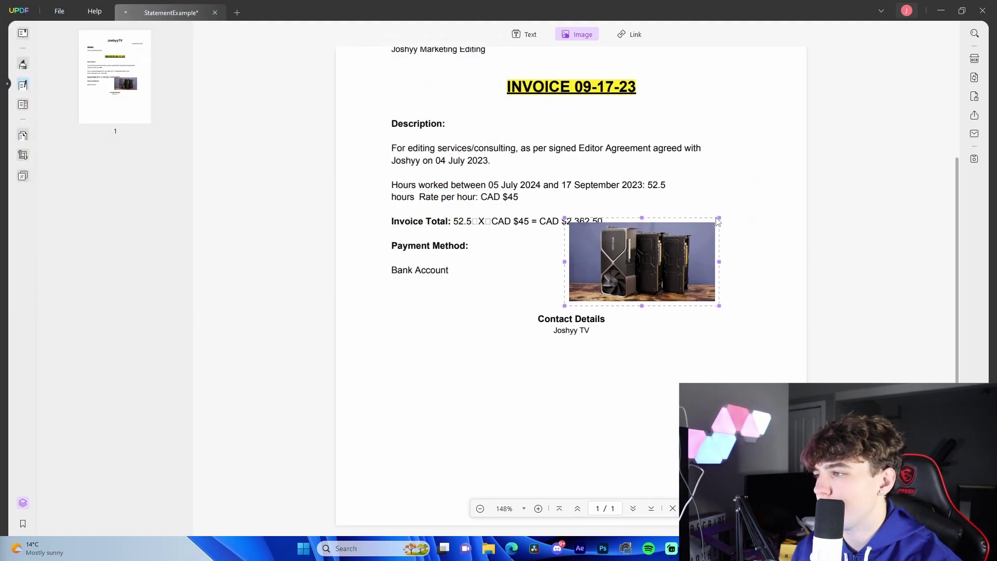
{"action": "left_click", "coordinate": [719, 219]}
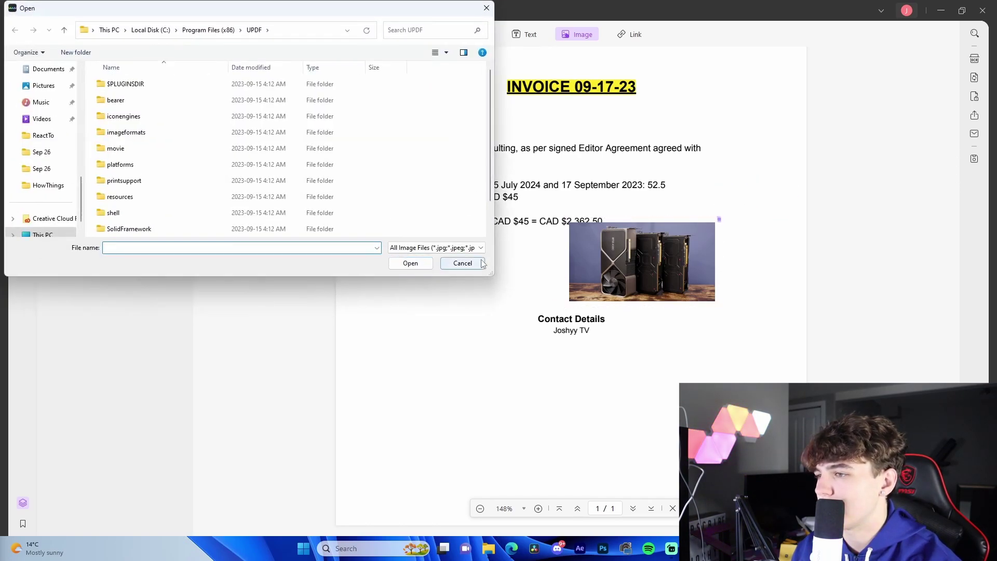
{"action": "left_click", "coordinate": [466, 263]}
{"action": "left_click_drag", "start_coordinate": [717, 219], "coordinate": [597, 414]}
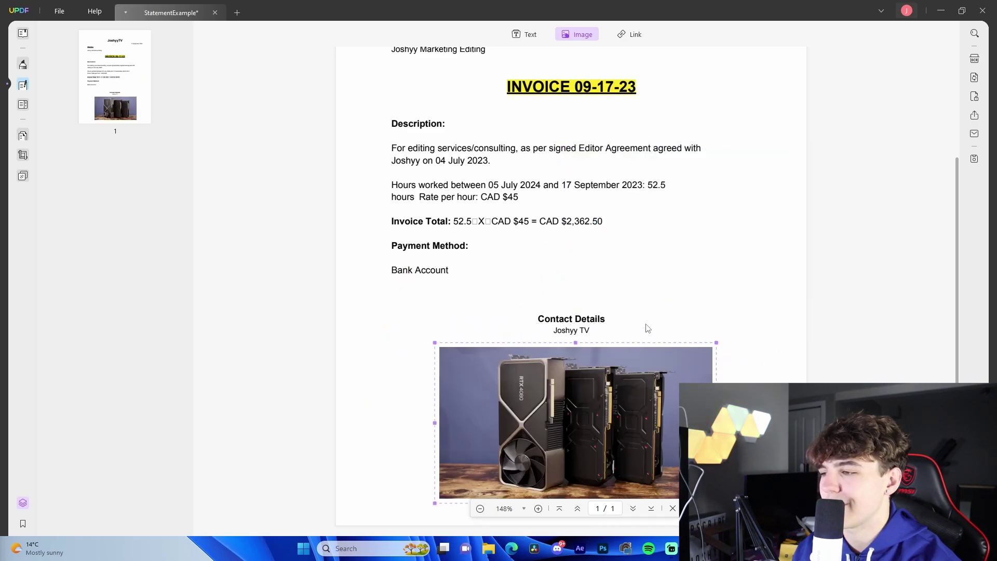
Add a check box beside Payment Method, remove it, then switch to the page organizer.
{"action": "left_click", "coordinate": [22, 105]}
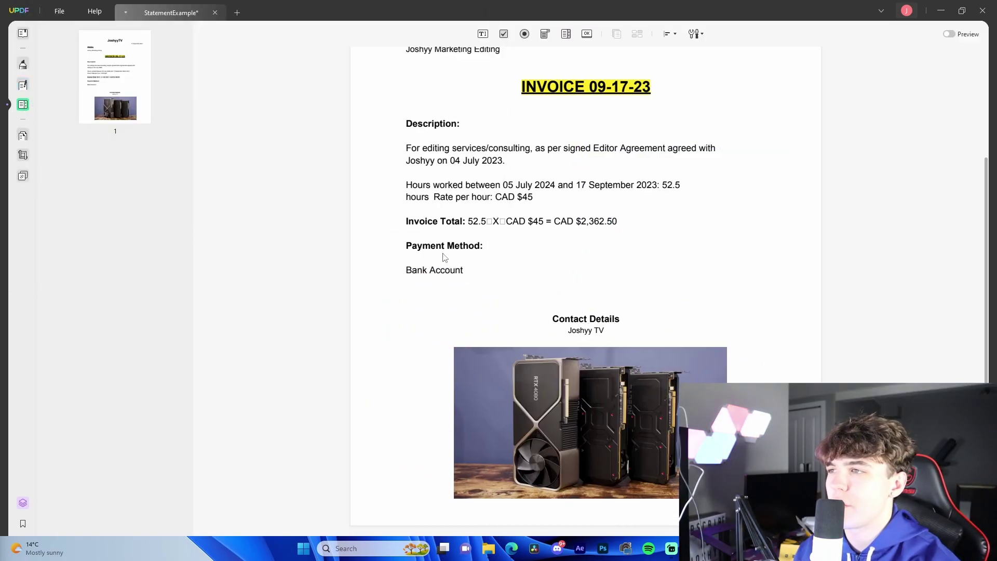
{"action": "left_click", "coordinate": [504, 34]}
{"action": "left_click_drag", "start_coordinate": [663, 243], "coordinate": [707, 296]}
{"action": "key", "text": "ctrl+z"}
{"action": "key", "text": "ctrl+z"}
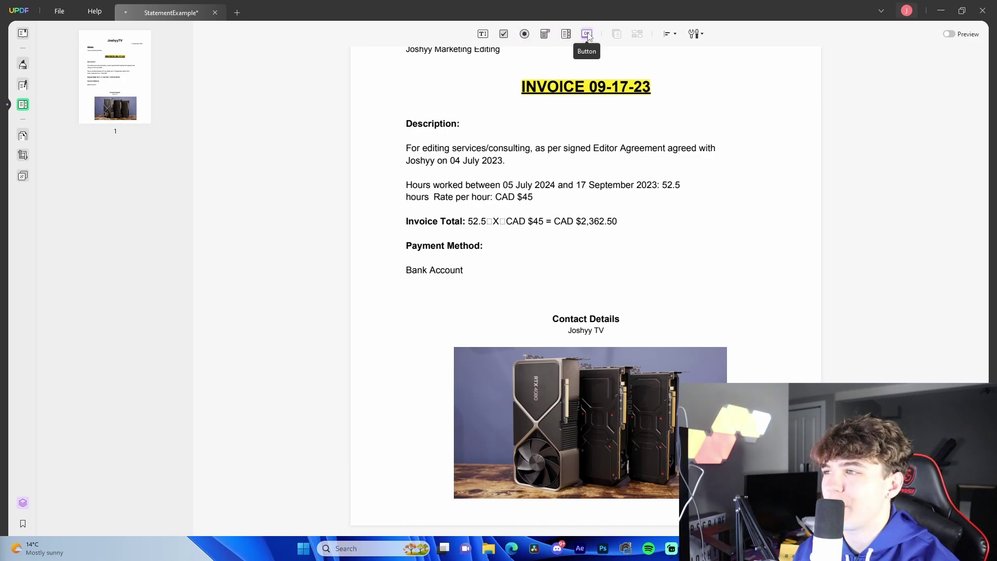
{"action": "left_click", "coordinate": [696, 34]}
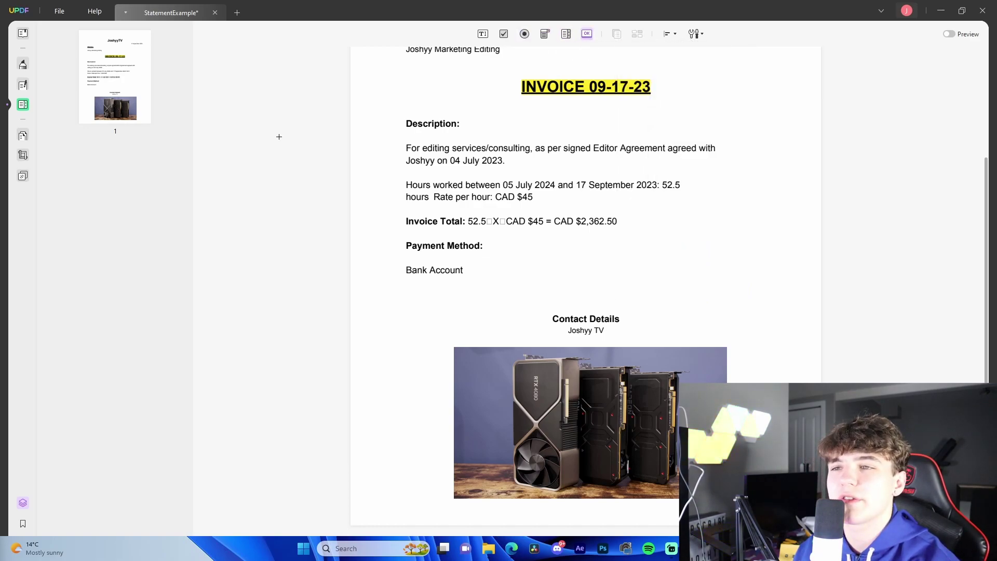
{"action": "left_click", "coordinate": [23, 135]}
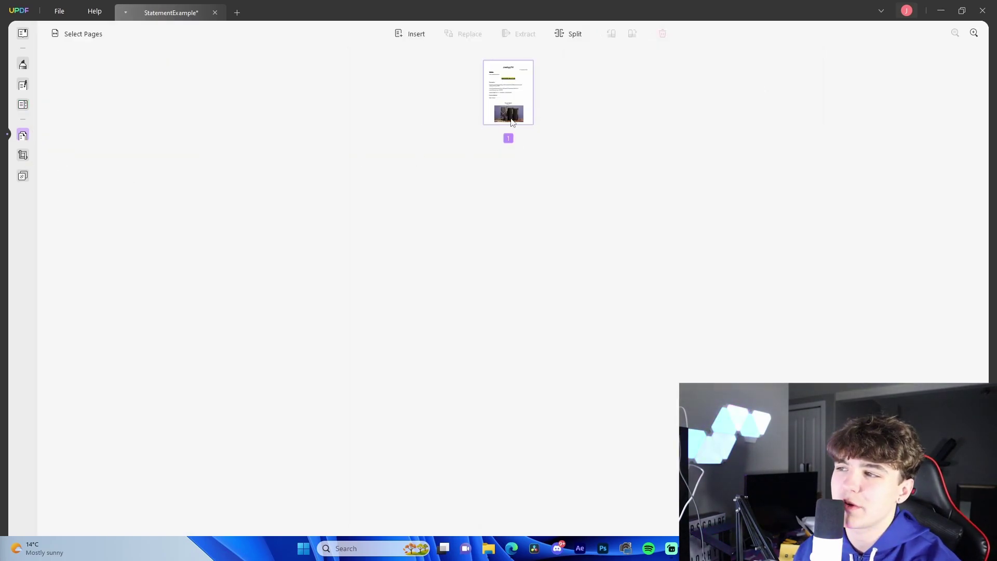
Select page 1 and close the Split Document options in the page organizer.
{"action": "left_click", "coordinate": [511, 96]}
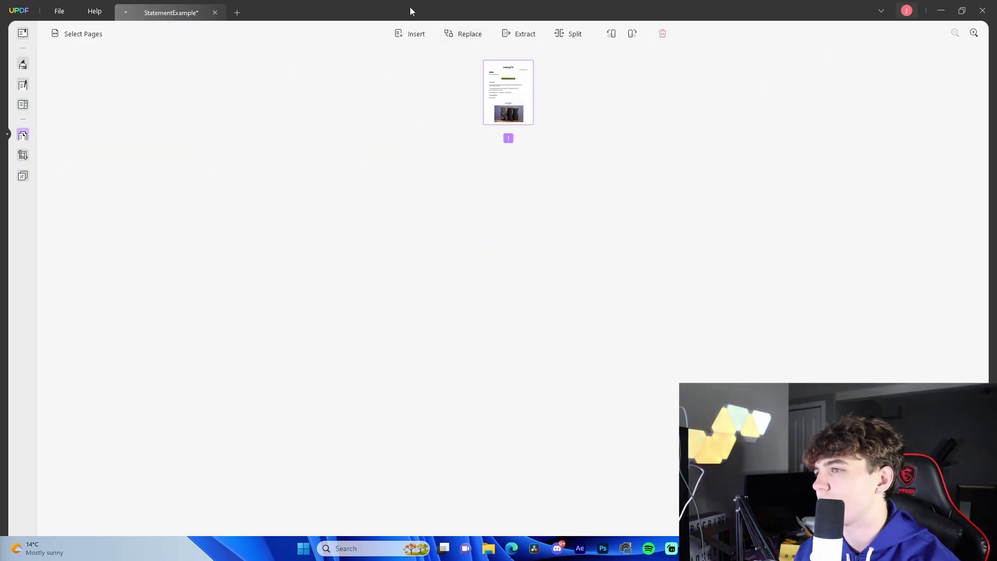
{"action": "left_click", "coordinate": [564, 35]}
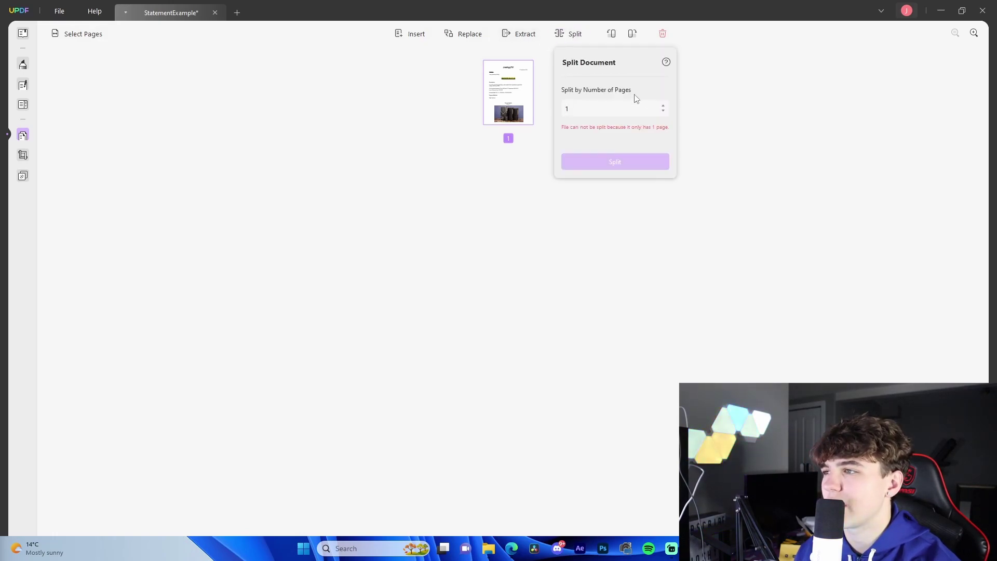
{"action": "left_click", "coordinate": [689, 102]}
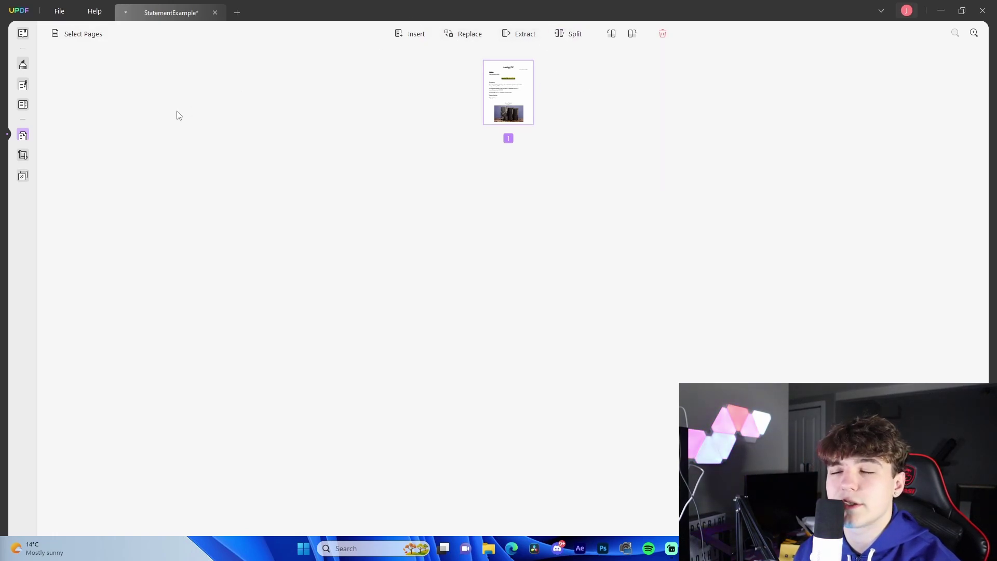
Crop the invoice page to the INVOICE 09-17-23 heading through Bank Account, above the photo.
{"action": "left_click", "coordinate": [23, 154]}
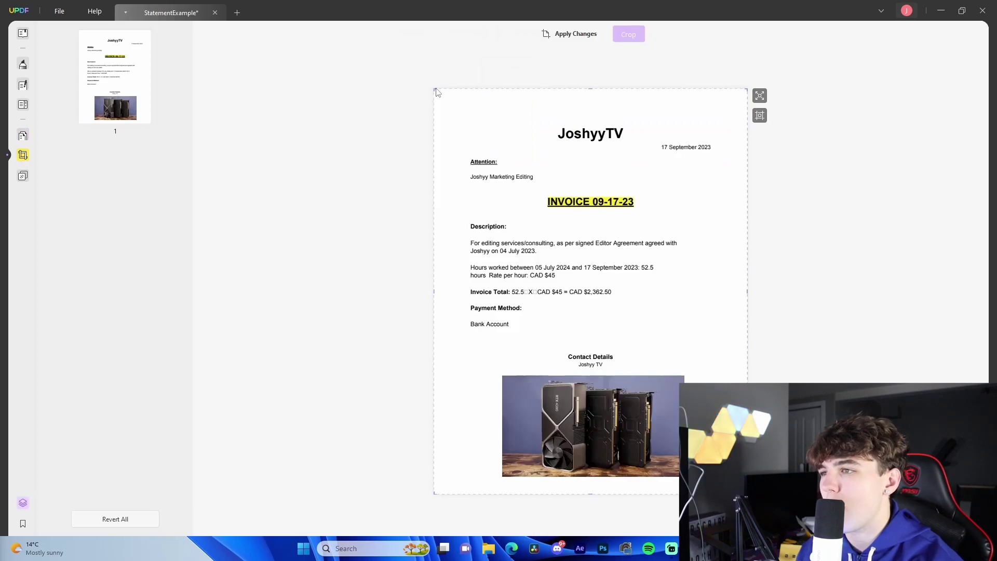
{"action": "left_click_drag", "start_coordinate": [434, 88], "coordinate": [471, 175]}
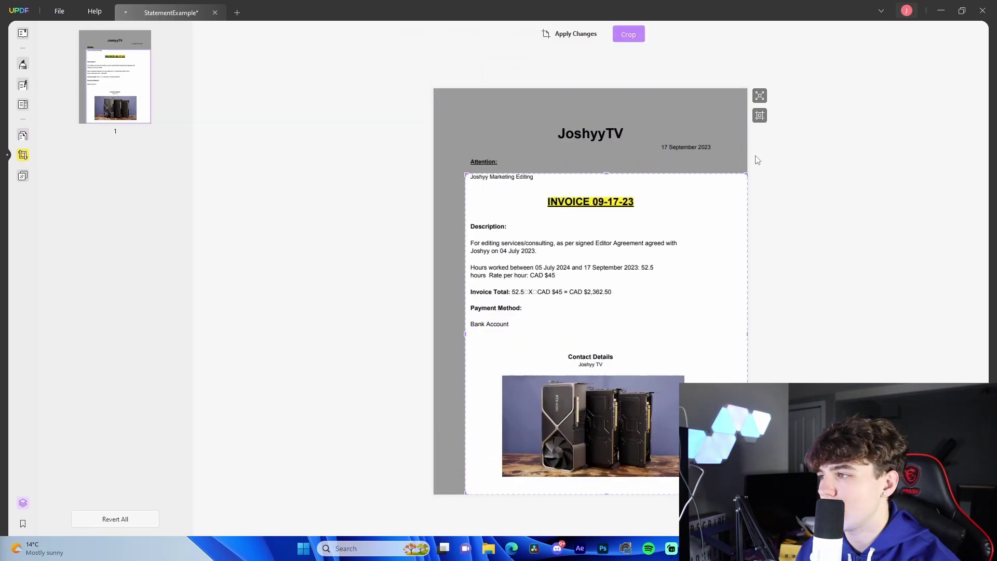
{"action": "left_click_drag", "start_coordinate": [746, 172], "coordinate": [678, 199]}
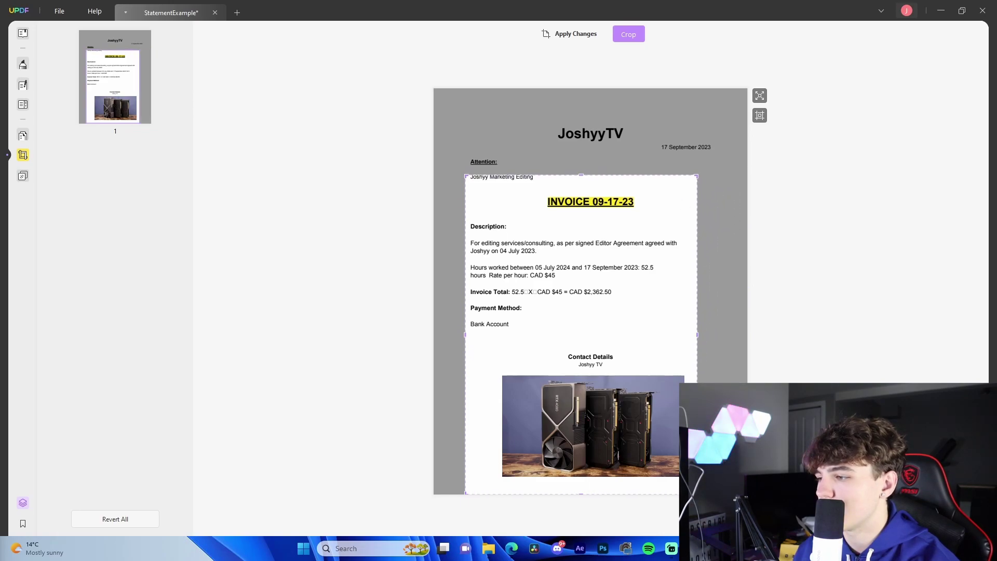
{"action": "left_click_drag", "start_coordinate": [697, 493], "coordinate": [687, 350]}
{"action": "left_click_drag", "start_coordinate": [650, 267], "coordinate": [684, 333]}
{"action": "left_click", "coordinate": [628, 34]}
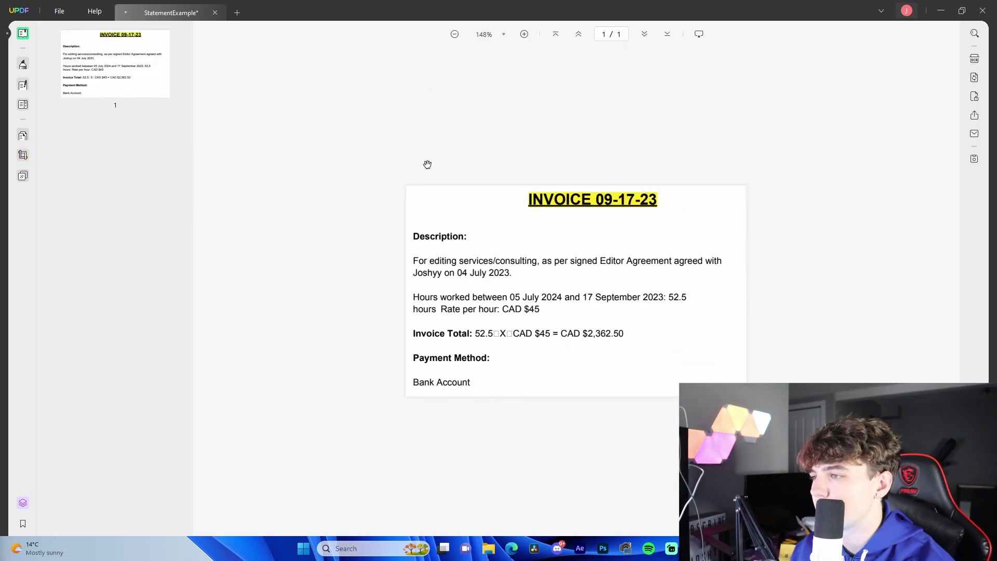
Undo the crop so the full invoice page returns.
{"action": "key", "text": "ctrl+z"}
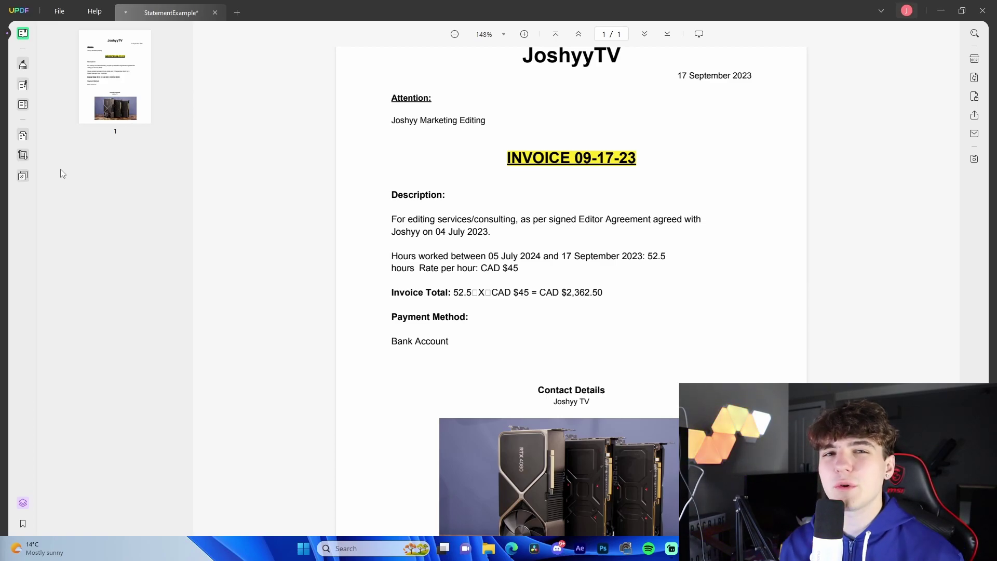
Set a document-open password on the invoice and save it as StatementExample_Copy.
{"action": "left_click", "coordinate": [59, 11]}
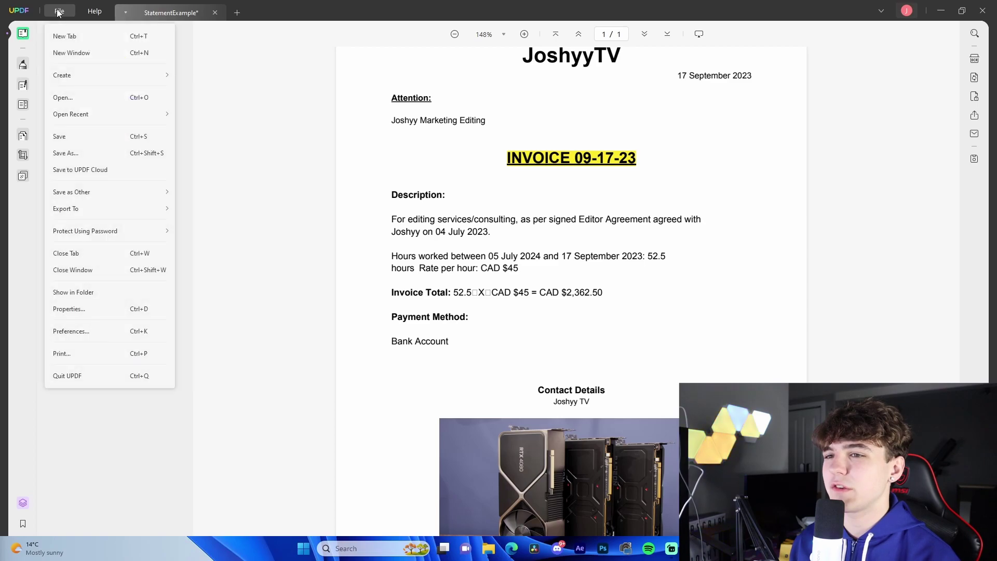
{"action": "mouse_move", "coordinate": [90, 235]}
{"action": "left_click", "coordinate": [206, 231]}
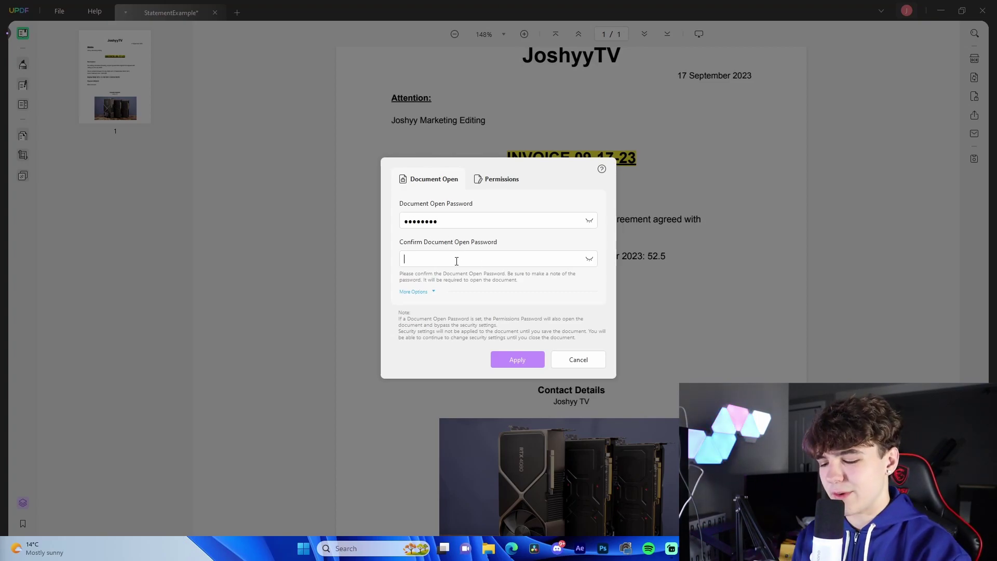
{"action": "key", "text": "Return"}
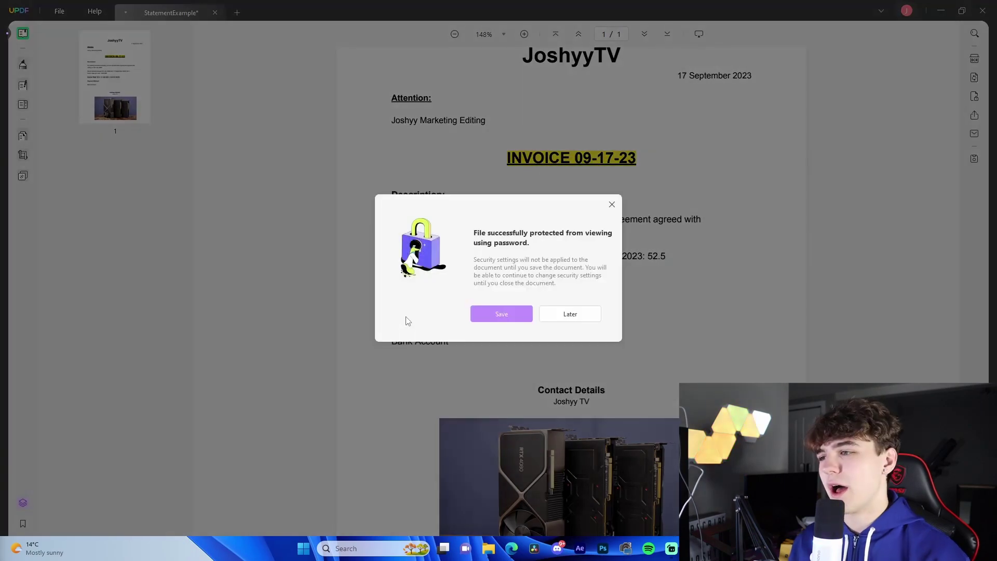
{"action": "left_click", "coordinate": [501, 314]}
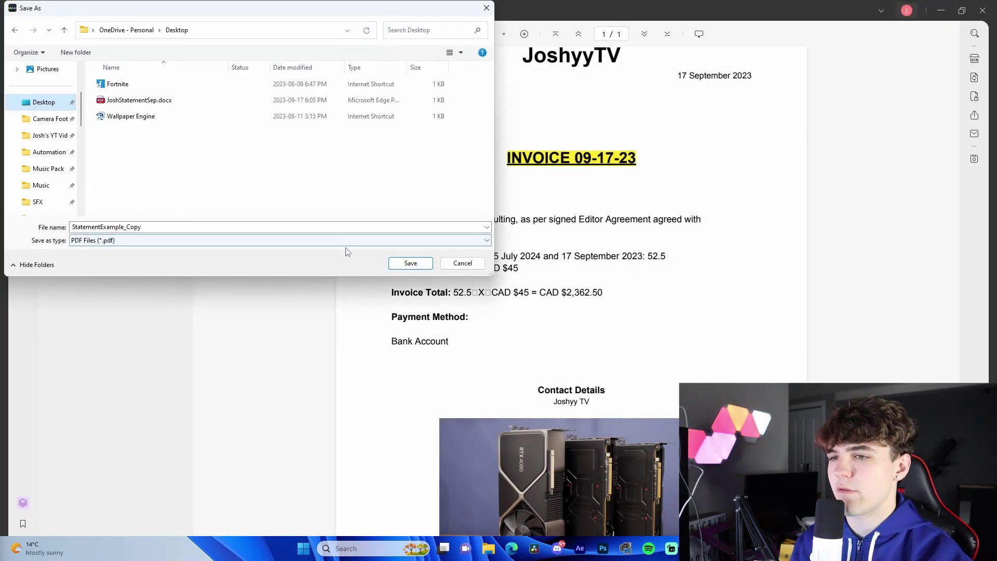
{"action": "left_click", "coordinate": [404, 266]}
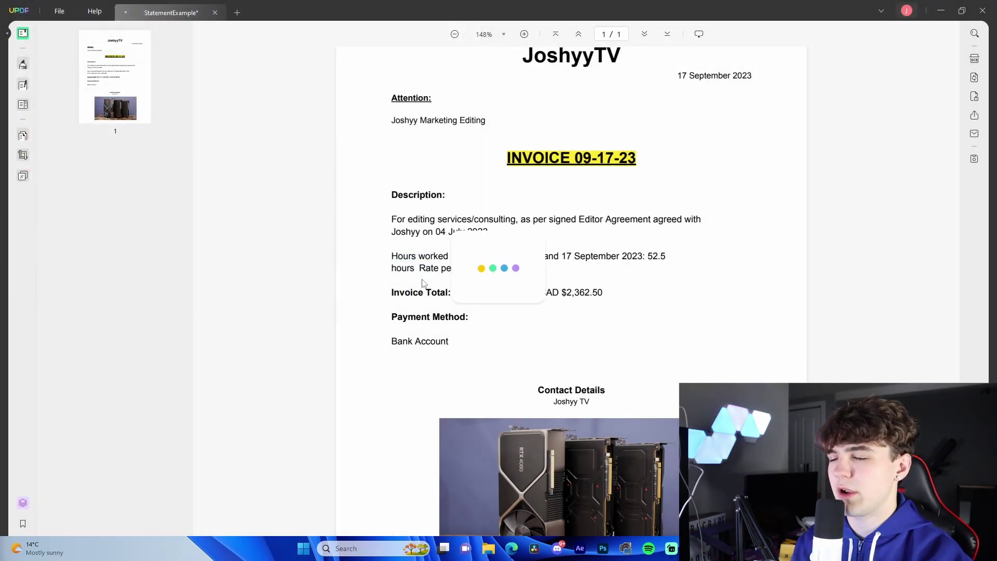
Close and relaunch UPDF, reopen StatementExample_Copy from Recent, and unlock it with its password.
{"action": "left_click", "coordinate": [48, 10]}
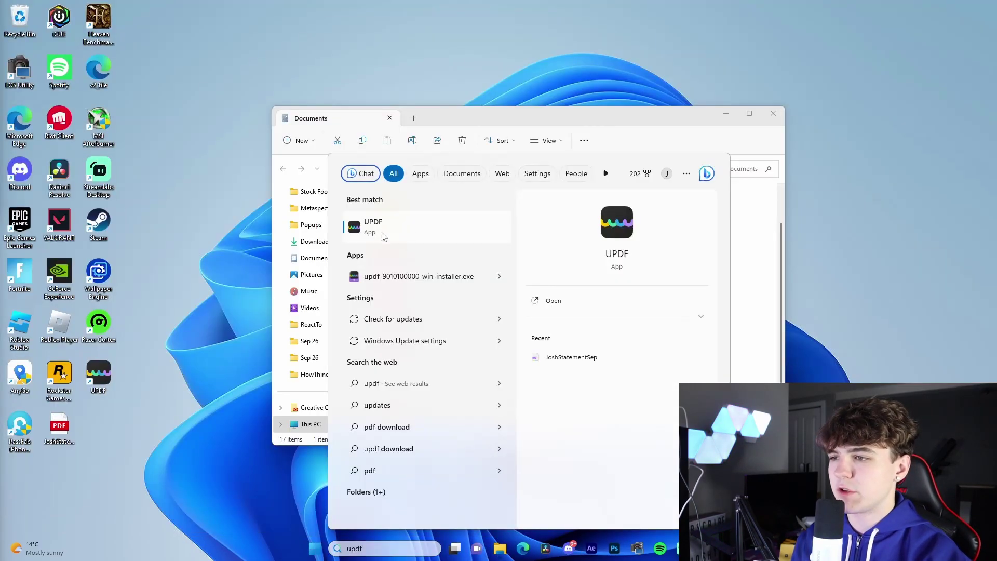
{"action": "left_click", "coordinate": [383, 236]}
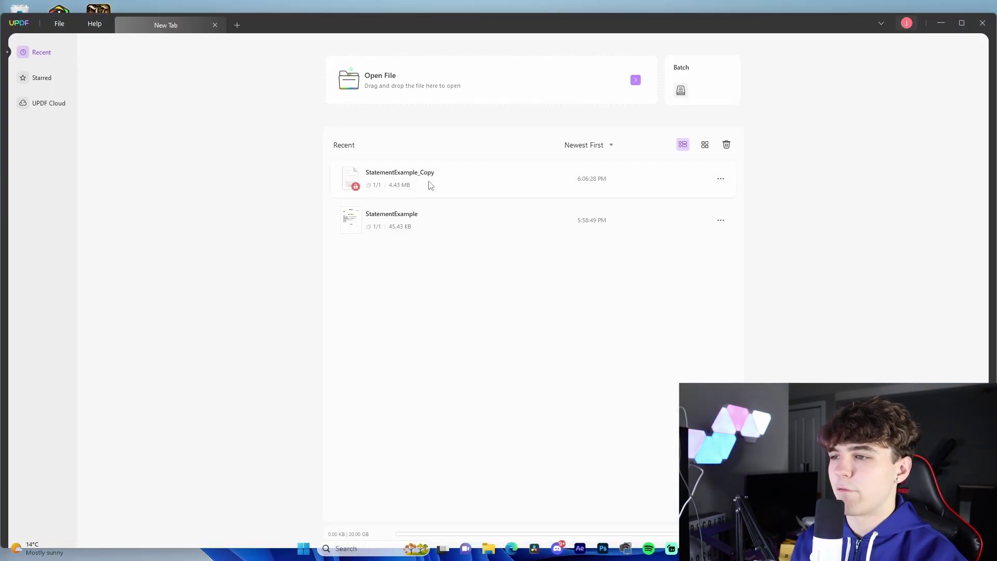
{"action": "left_click", "coordinate": [438, 183]}
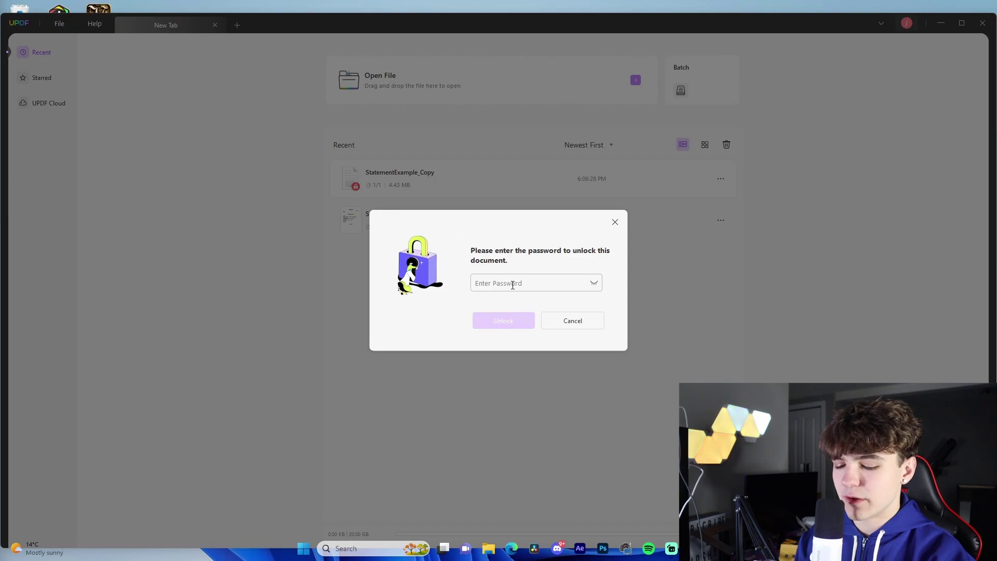
{"action": "left_click", "coordinate": [513, 285]}
{"action": "type", "text": "123"}
{"action": "key", "text": "Return"}
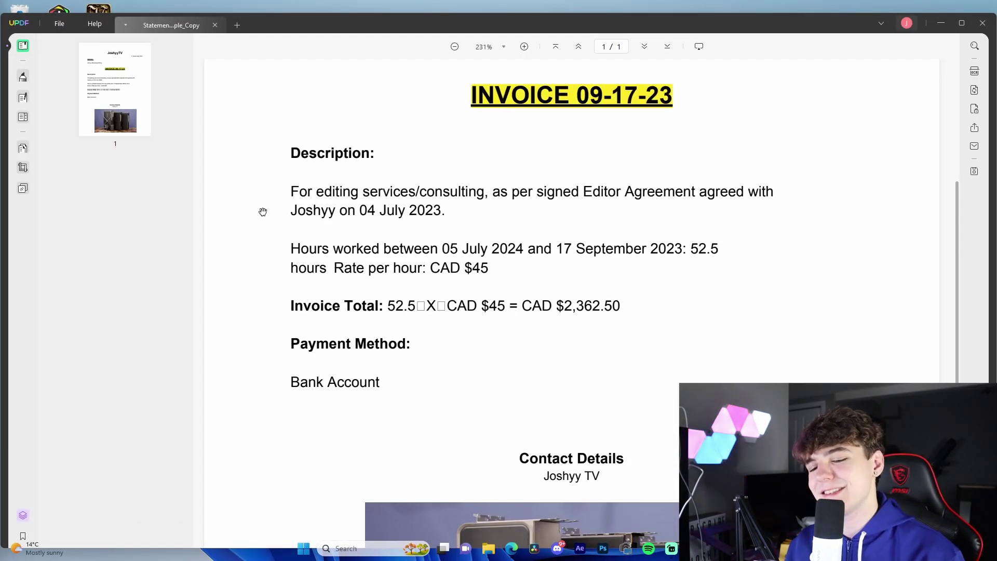
Create a new PDF from the portrait photo in the Stock Footage folder.
{"action": "left_click", "coordinate": [61, 24]}
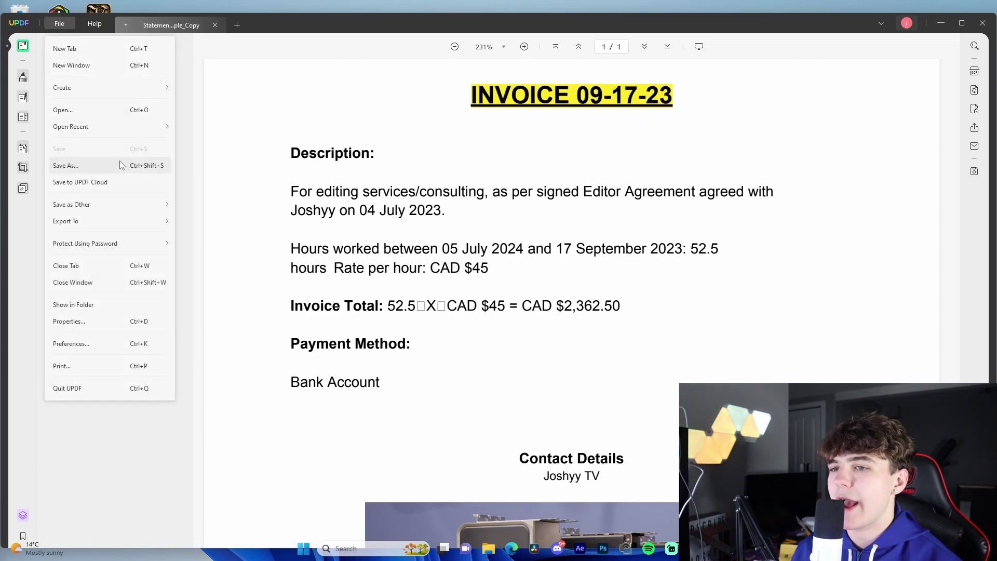
{"action": "mouse_move", "coordinate": [104, 88]}
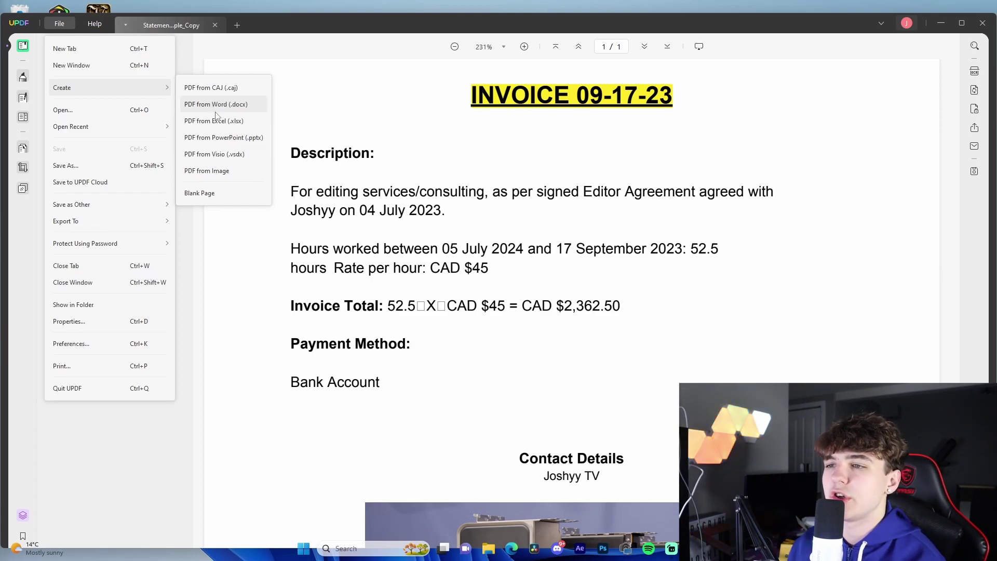
{"action": "left_click", "coordinate": [217, 171]}
{"action": "scroll", "coordinate": [67, 196], "scroll_direction": "down", "scroll_amount": 5}
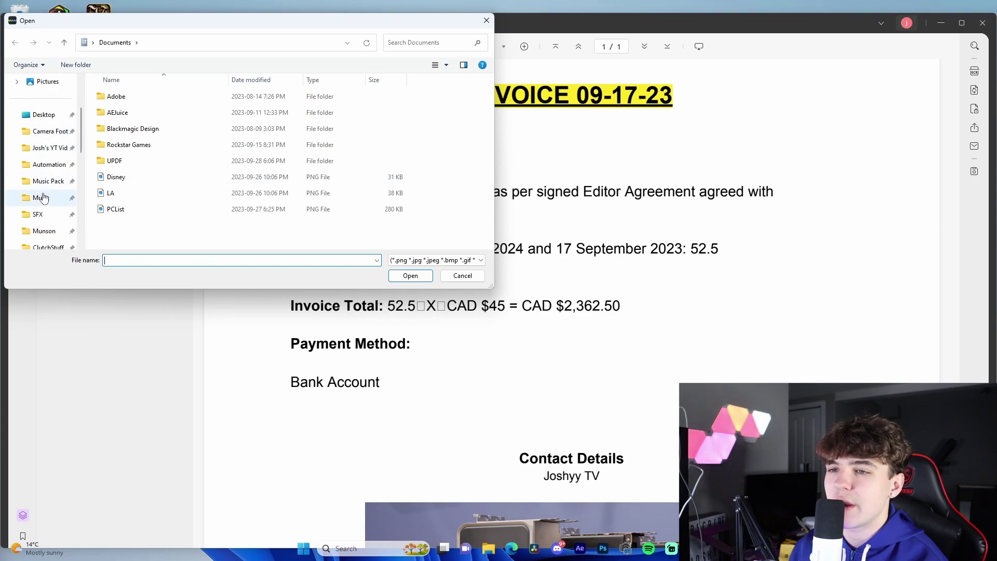
{"action": "scroll", "coordinate": [46, 208], "scroll_direction": "down", "scroll_amount": 1}
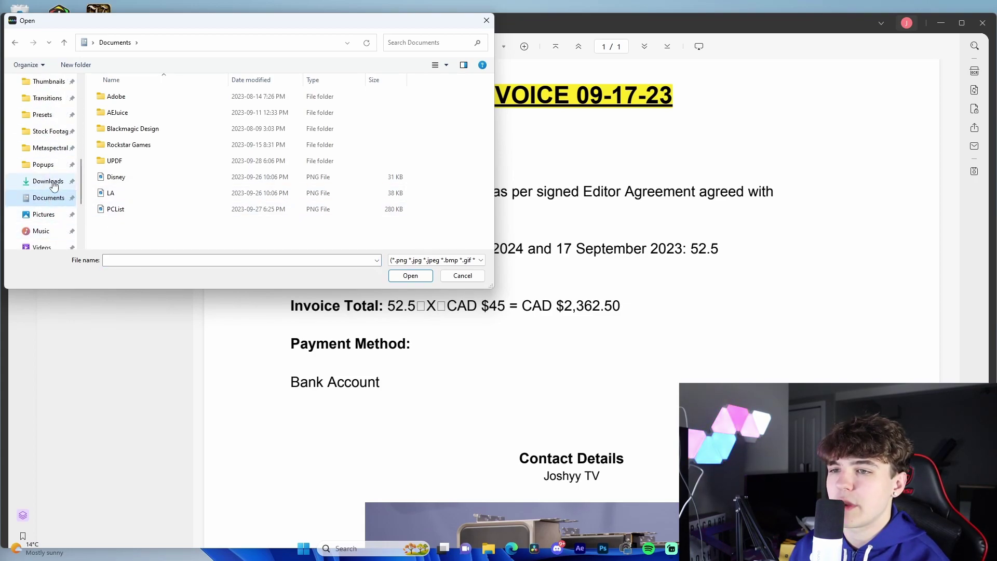
{"action": "left_click", "coordinate": [50, 131]}
{"action": "scroll", "coordinate": [167, 168], "scroll_direction": "down", "scroll_amount": 5}
{"action": "scroll", "coordinate": [168, 168], "scroll_direction": "up", "scroll_amount": 5}
{"action": "left_click", "coordinate": [232, 191]}
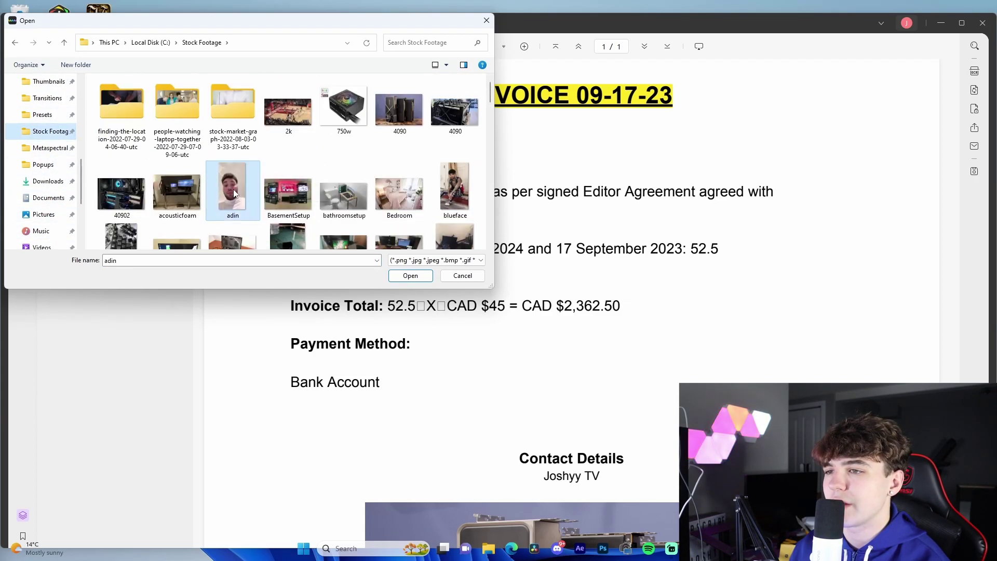
{"action": "left_click", "coordinate": [410, 276]}
{"action": "scroll", "coordinate": [406, 275], "scroll_direction": "down", "scroll_amount": 5}
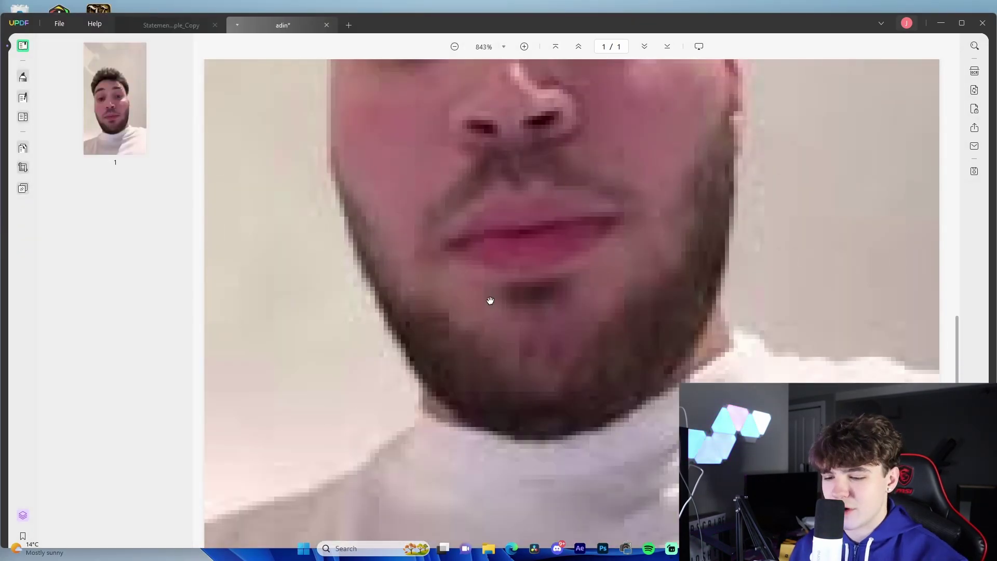
{"action": "scroll", "coordinate": [471, 297], "scroll_direction": "down", "scroll_amount": 1}
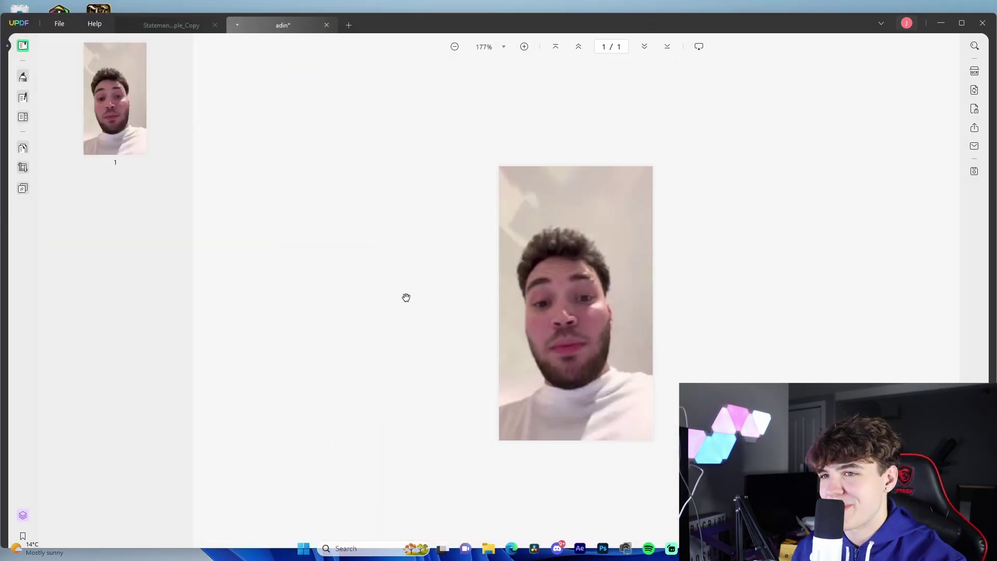
{"action": "scroll", "coordinate": [385, 278], "scroll_direction": "up", "scroll_amount": 1}
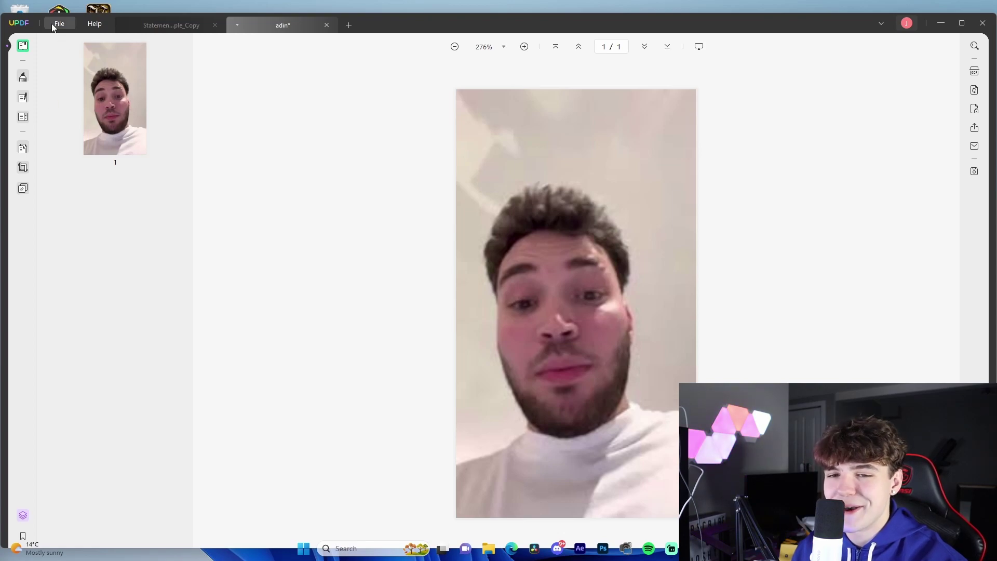